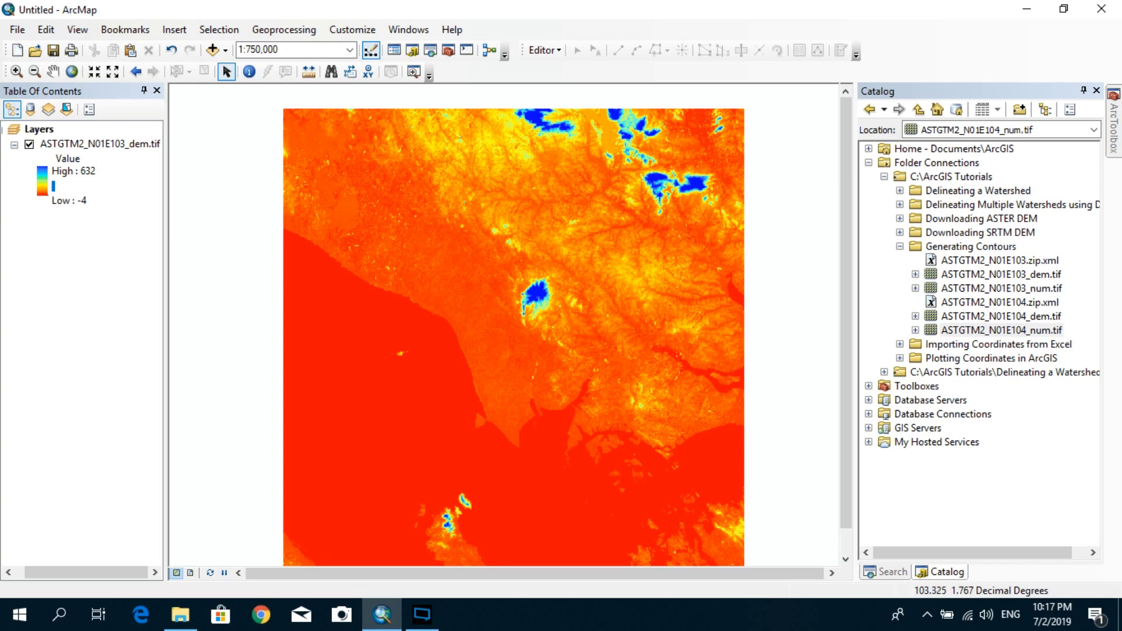
# Centre the blue high-elevation area at 1:250,000 and select the Generating Contours folder.
pyautogui.scroll(3, 535, 297)
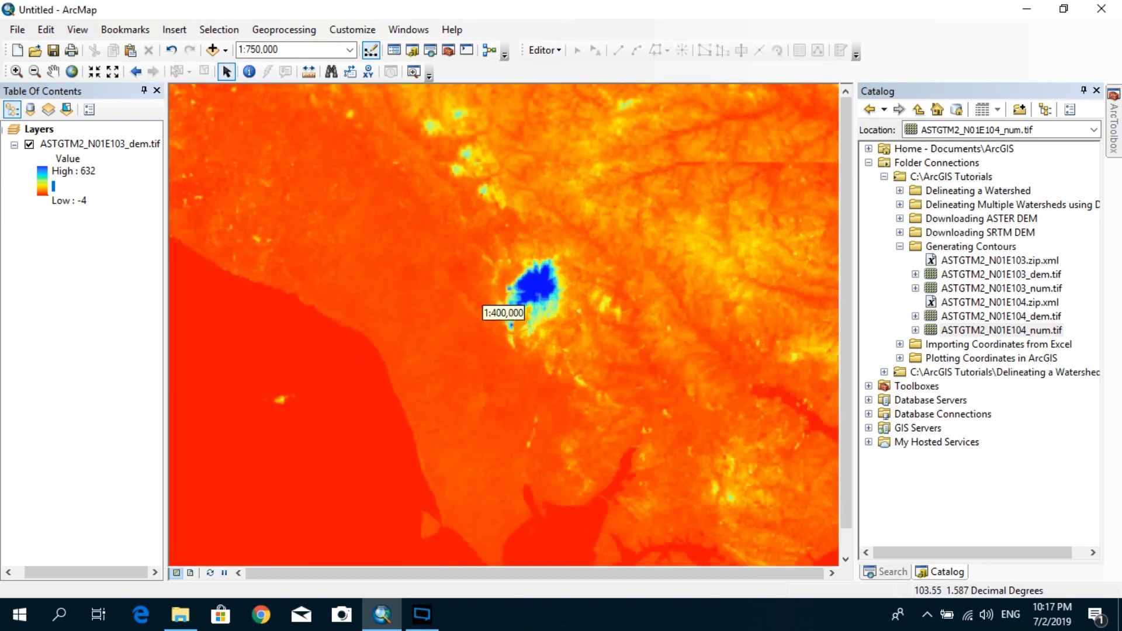
pyautogui.scroll(1, 520, 325)
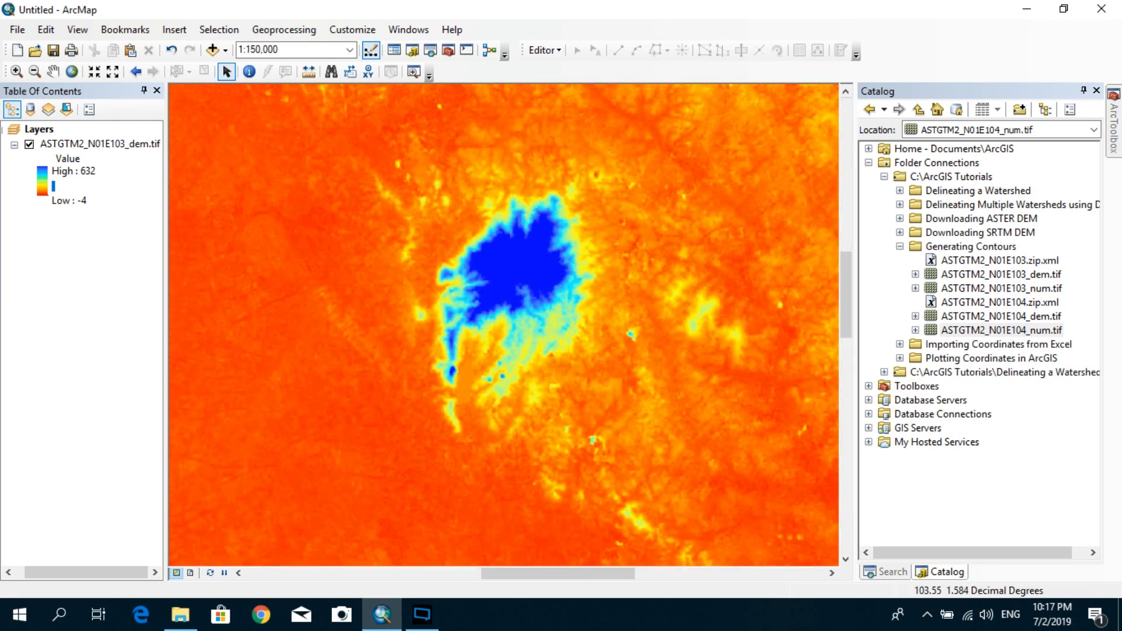
pyautogui.moveTo(520, 325); pyautogui.dragTo(544, 326)
pyautogui.scroll(-1, 504, 316)
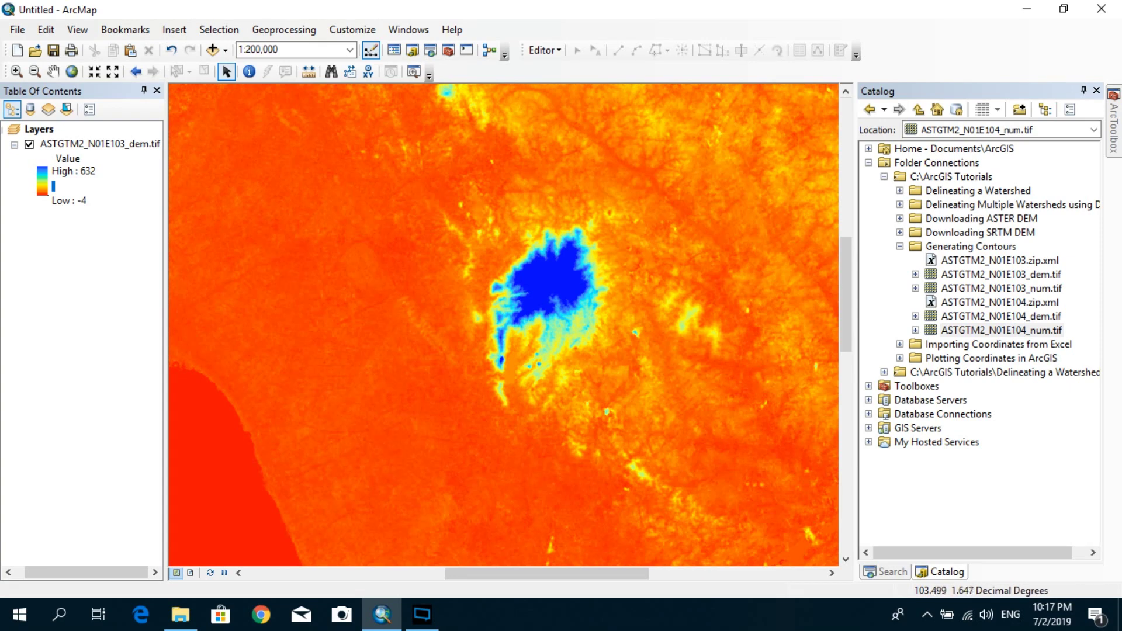
pyautogui.moveTo(544, 304); pyautogui.dragTo(503, 298)
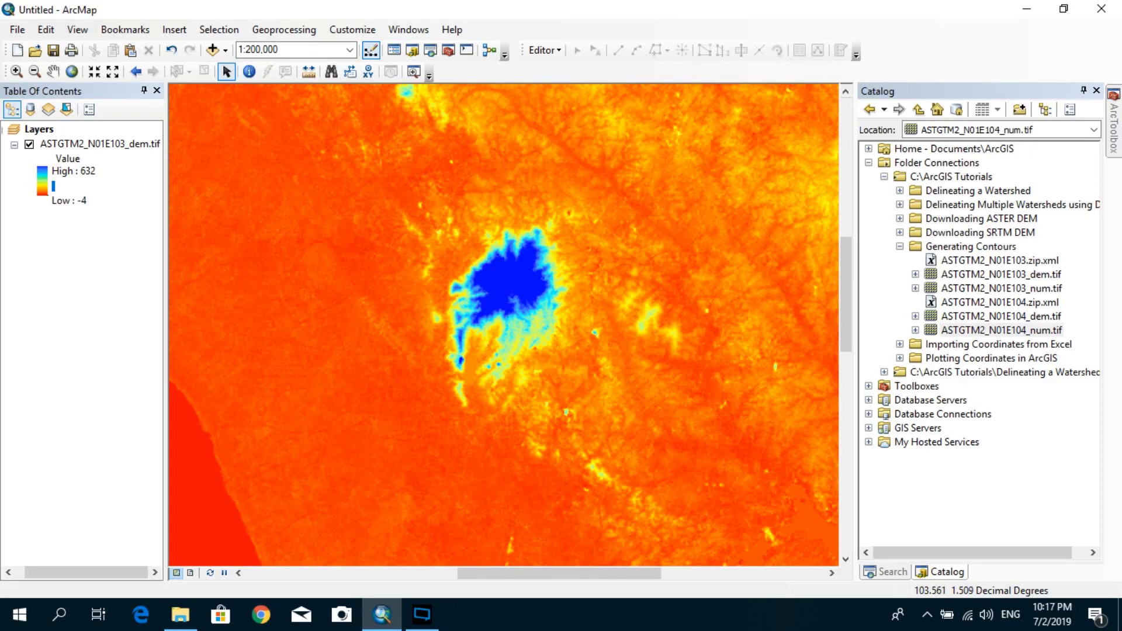
pyautogui.scroll(1, 702, 382)
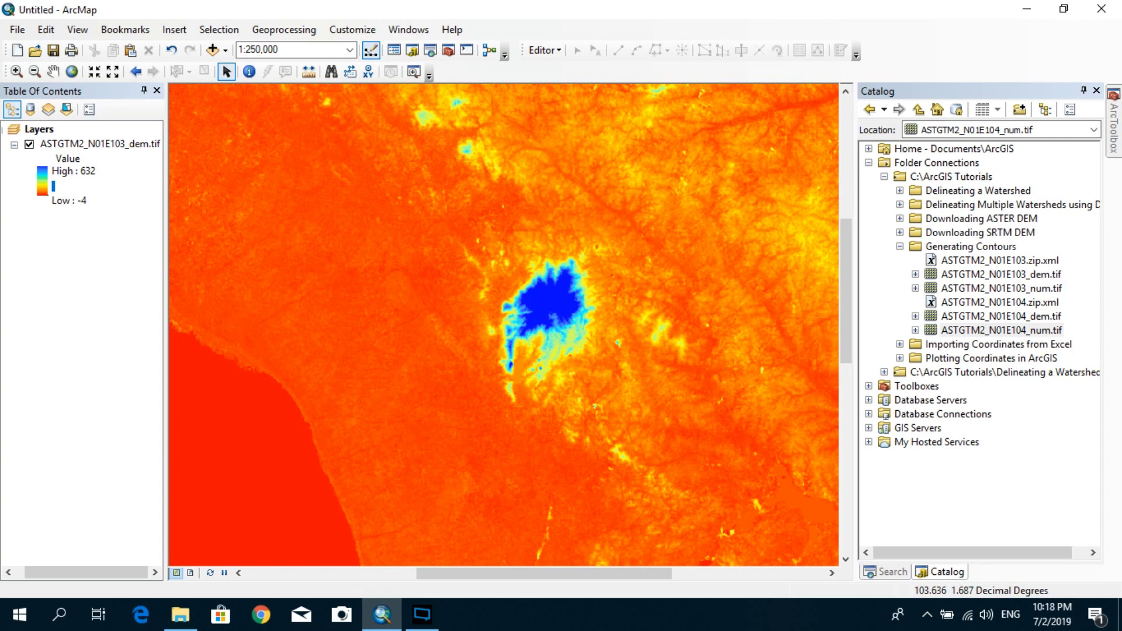
pyautogui.click(971, 247)
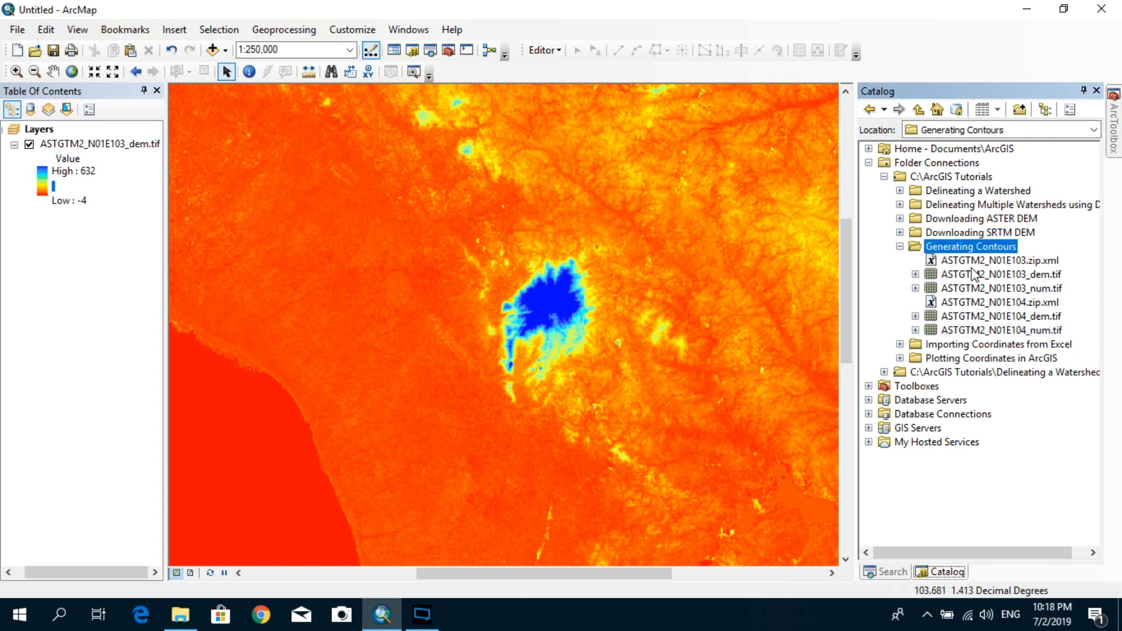
# Start a new shapefile in Generating Contours named Mask with the Polygon feature type.
pyautogui.rightClick(975, 245)
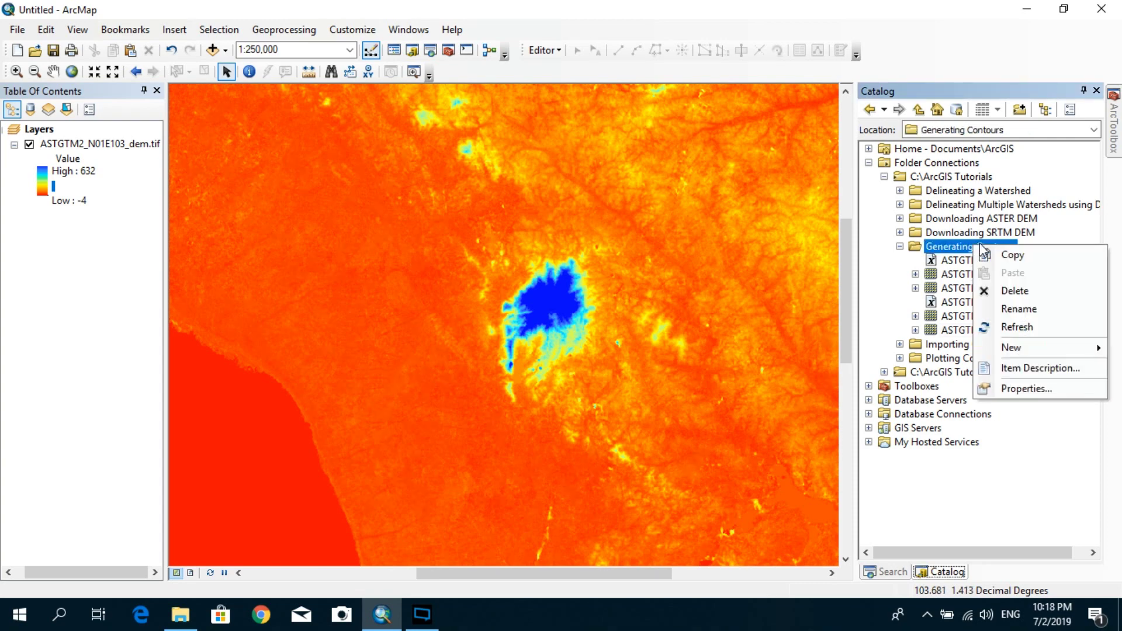
pyautogui.moveTo(1042, 363)
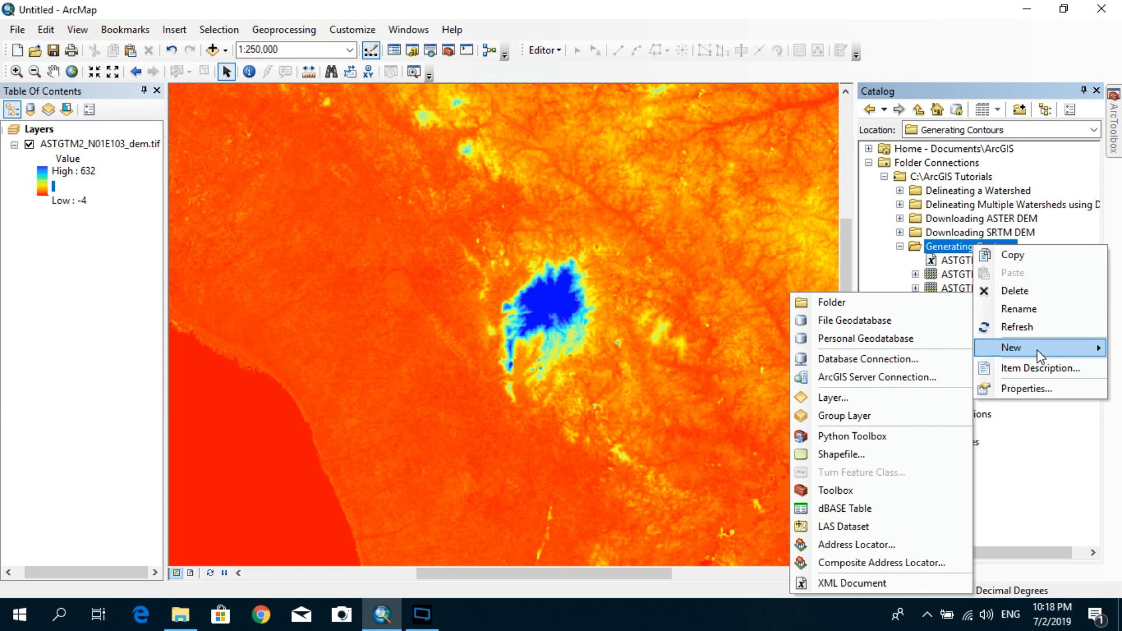
pyautogui.click(841, 451)
pyautogui.moveTo(609, 139); pyautogui.dragTo(666, 161)
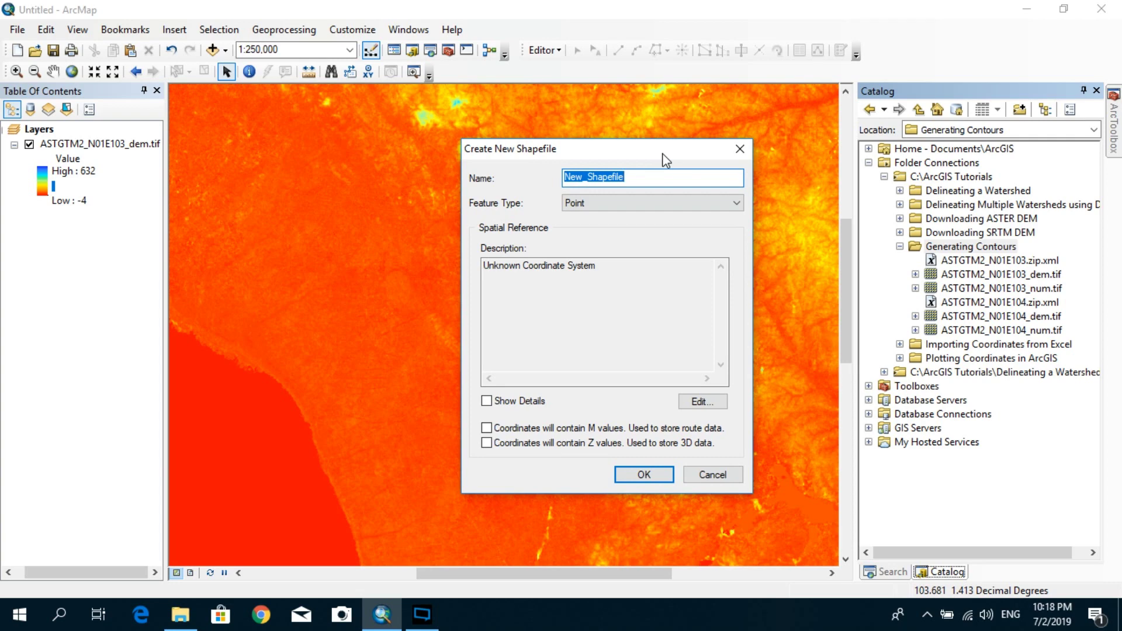
pyautogui.write('Mask')
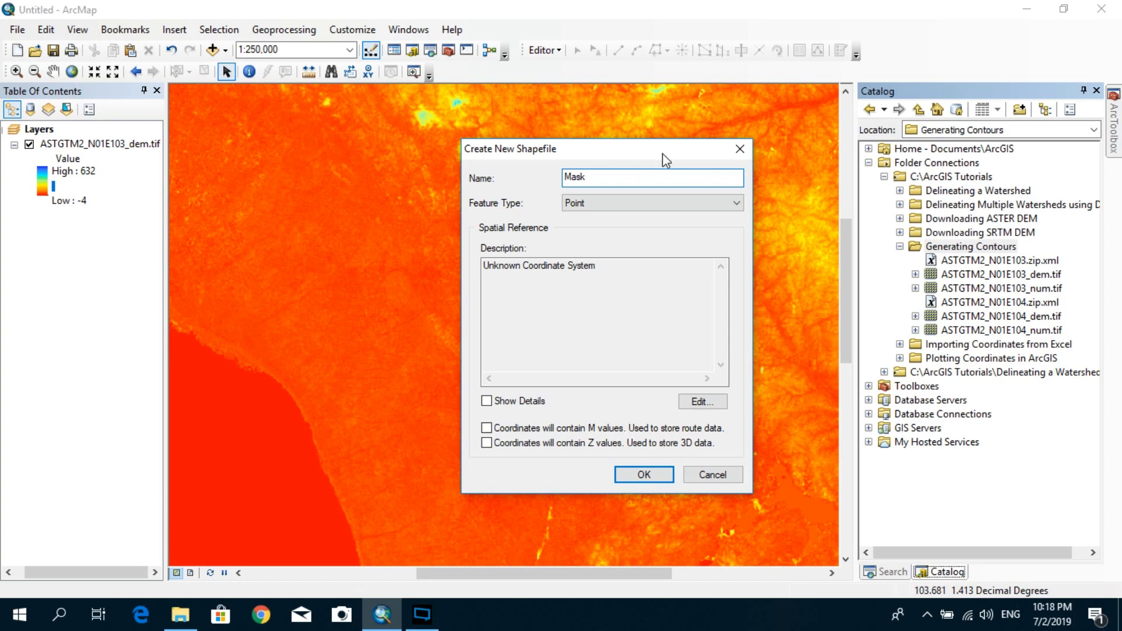
pyautogui.click(675, 202)
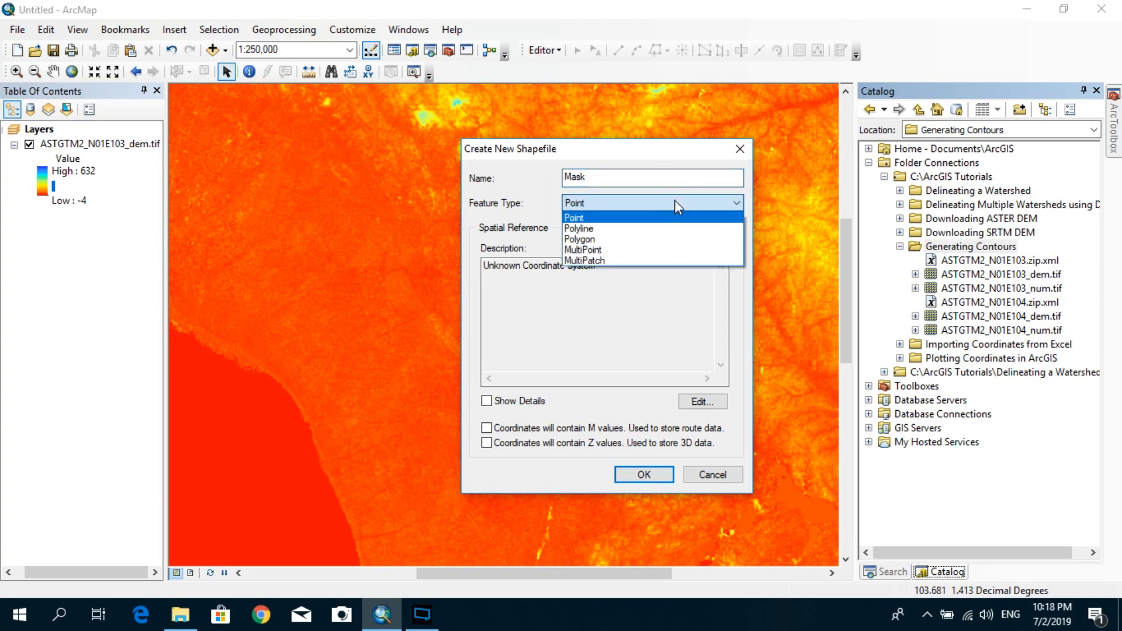
pyautogui.click(646, 236)
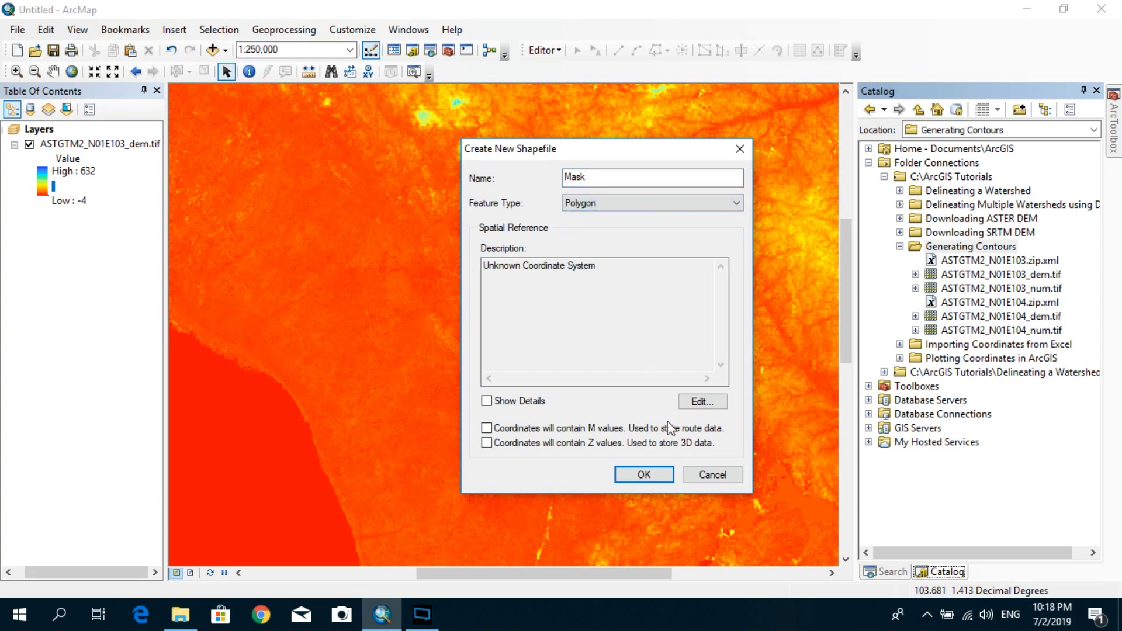
# Give the Mask shapefile the WGS 1984 geographic coordinate system and create it.
pyautogui.click(695, 402)
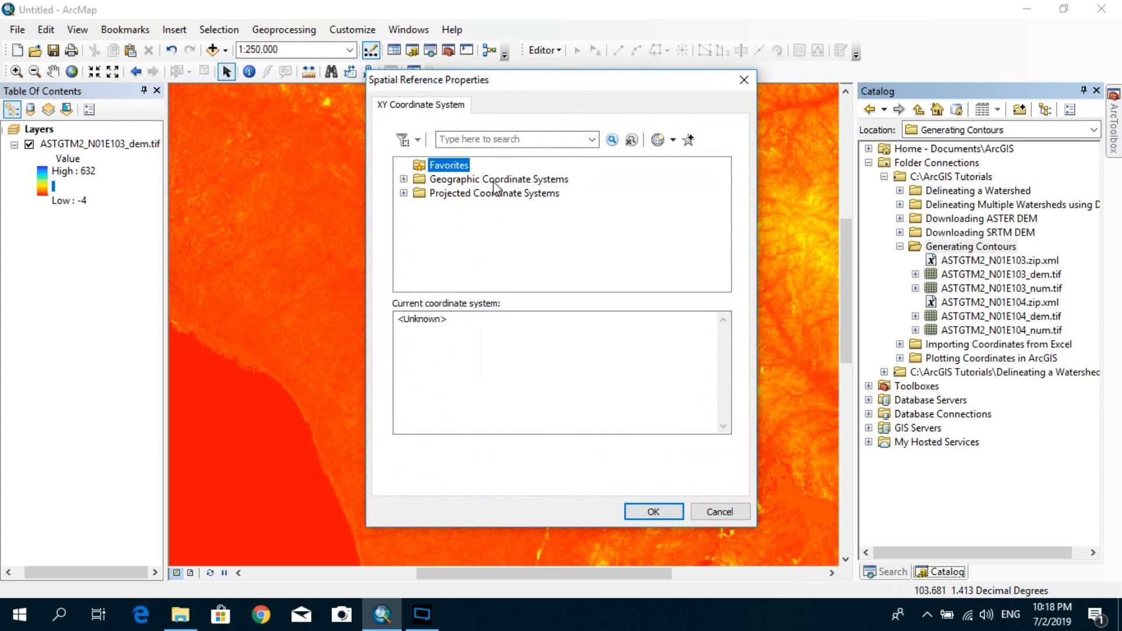
pyautogui.doubleClick(497, 184)
pyautogui.scroll(-3, 497, 192)
pyautogui.doubleClick(462, 258)
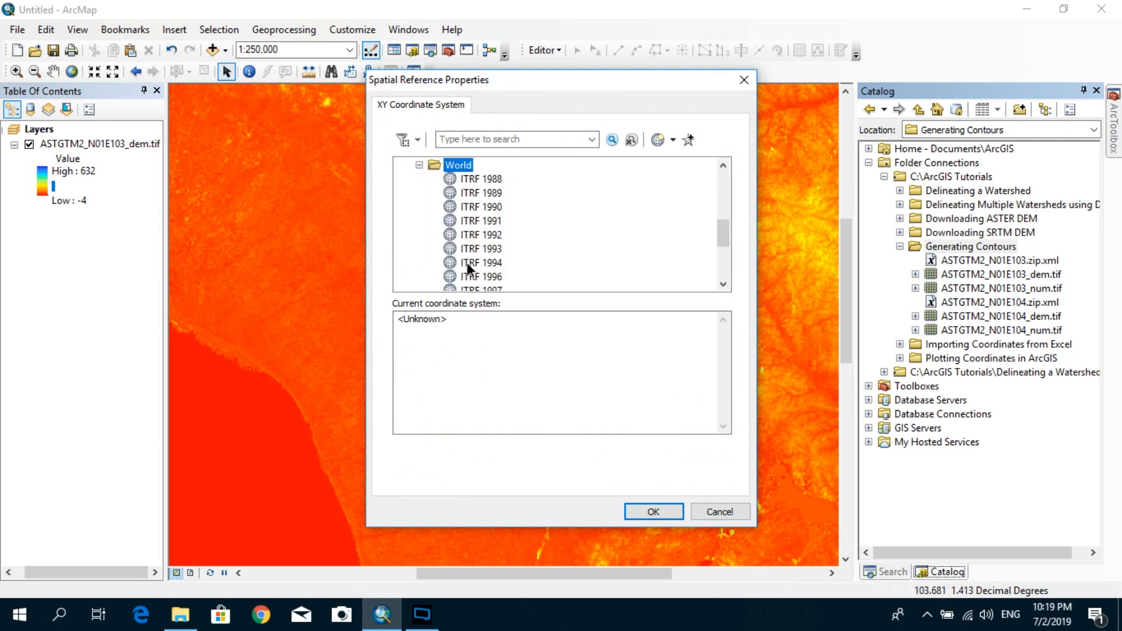
pyautogui.scroll(-3, 497, 238)
pyautogui.click(483, 263)
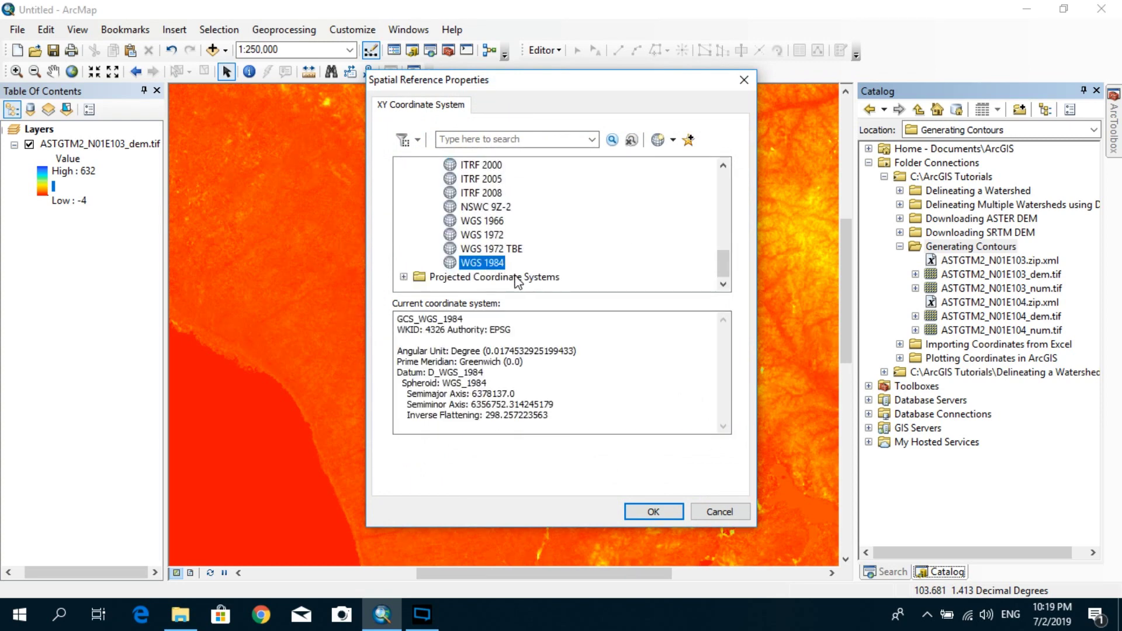
pyautogui.click(637, 511)
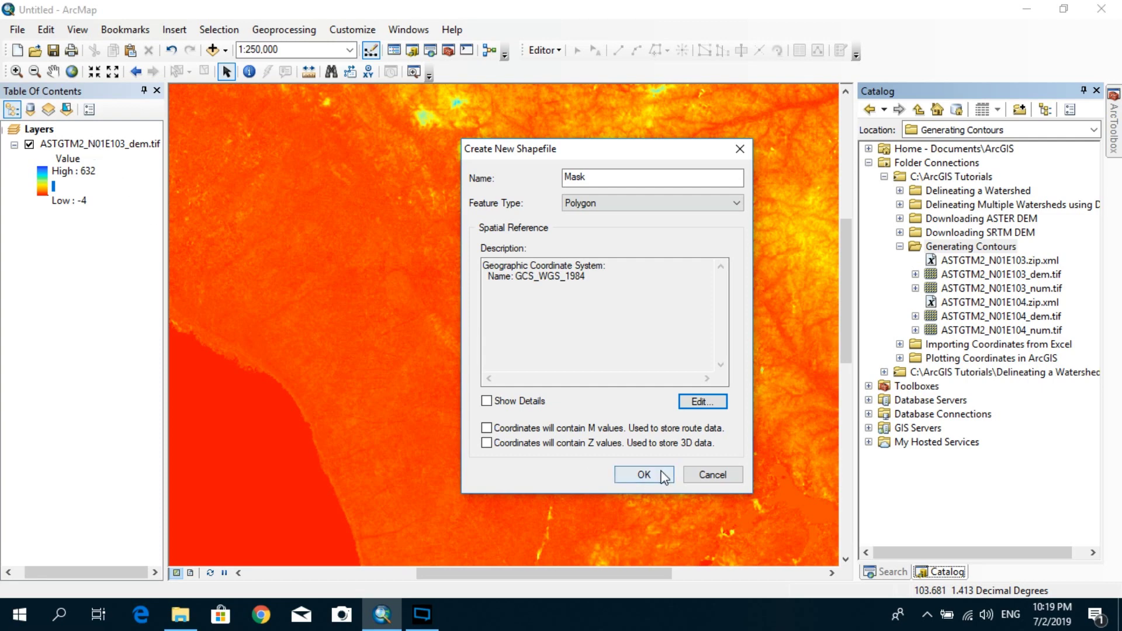
pyautogui.click(644, 474)
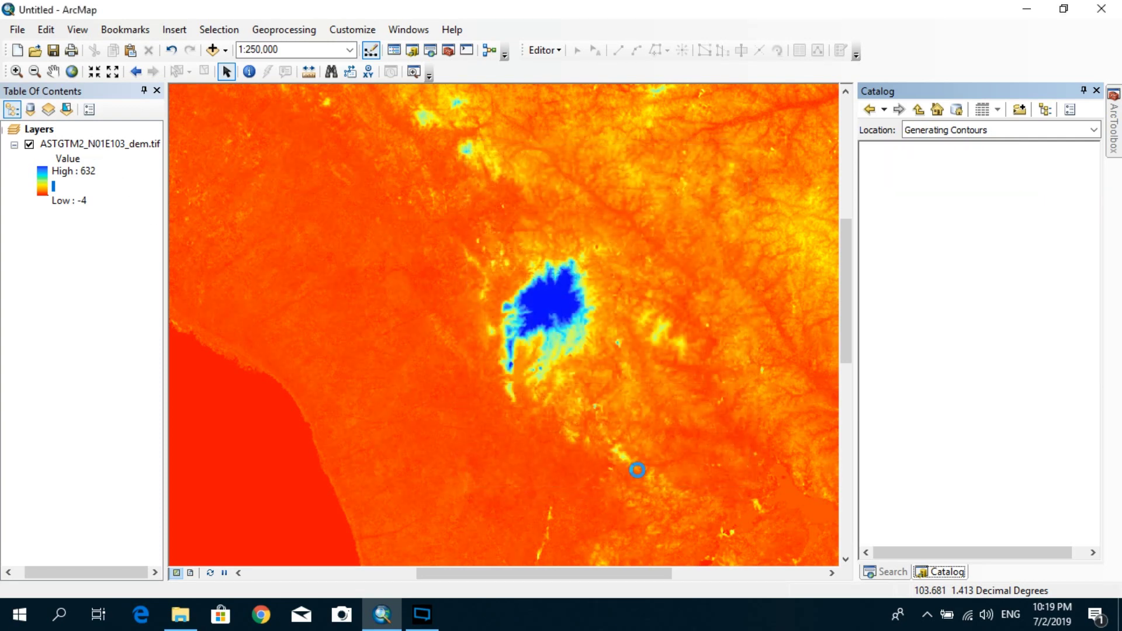
# Start an edit session and bring up the Create Features panel.
pyautogui.click(543, 51)
pyautogui.click(551, 65)
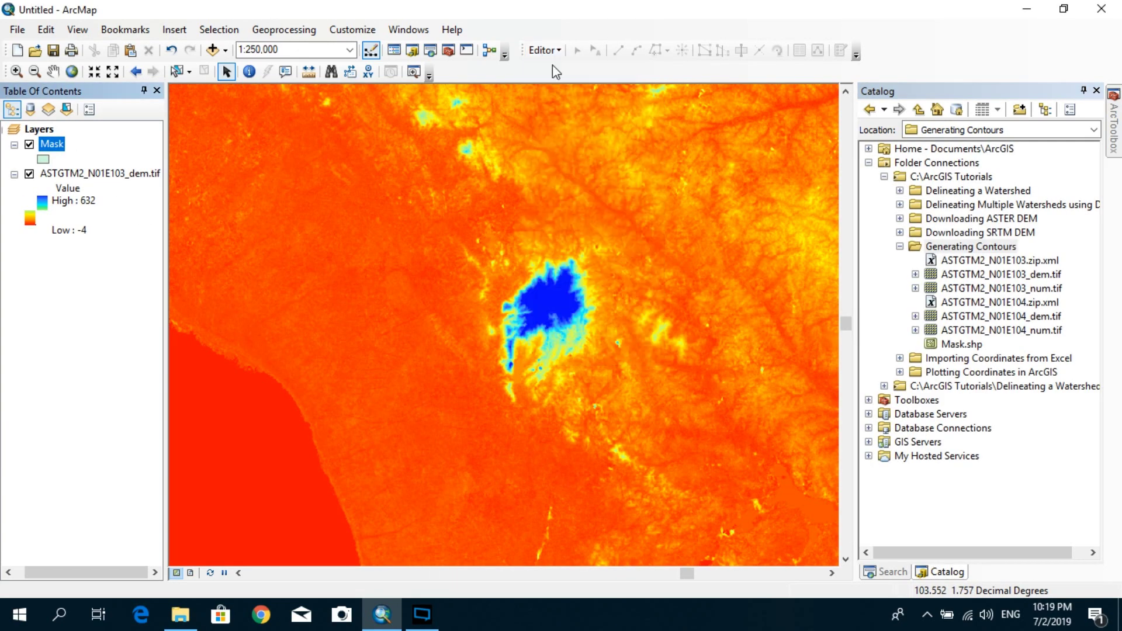
pyautogui.click(543, 50)
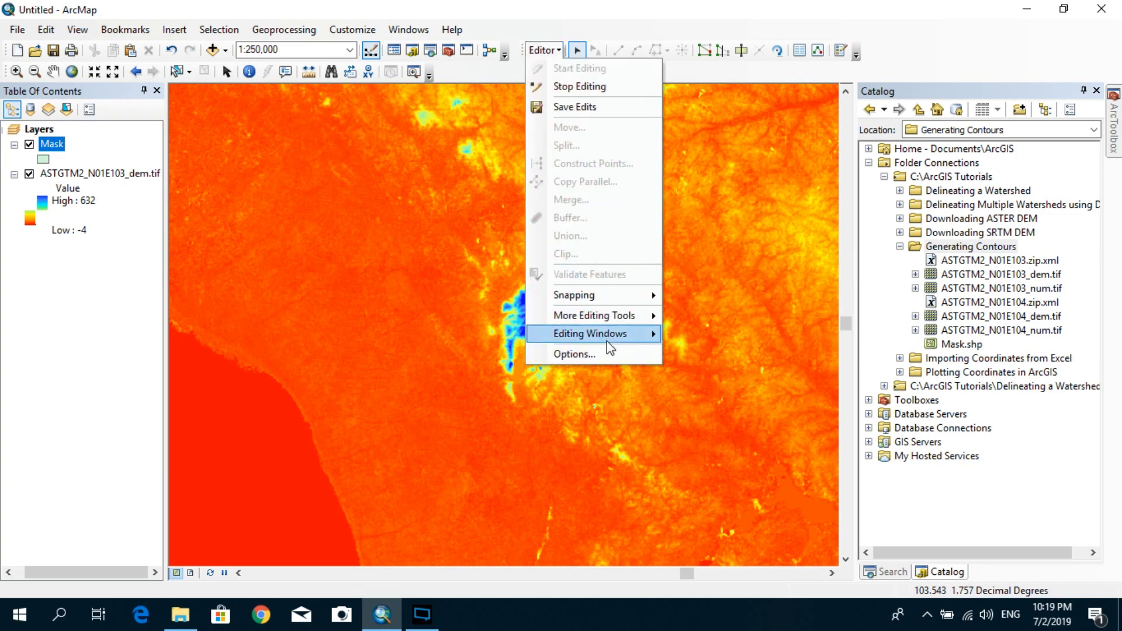
pyautogui.moveTo(605, 333)
pyautogui.click(754, 336)
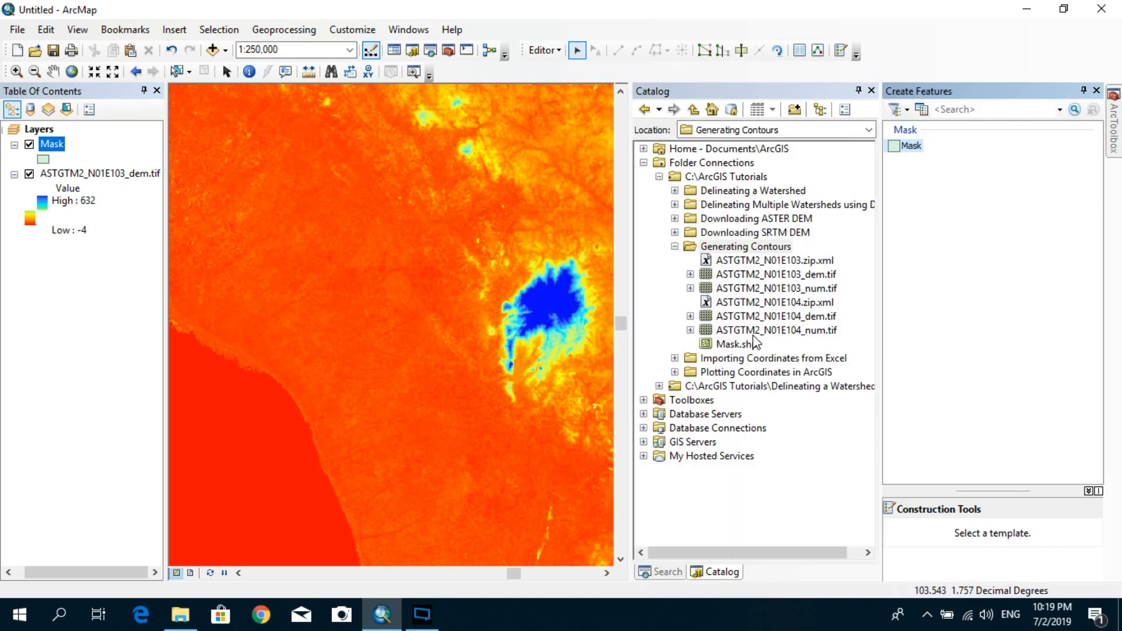
# Close the Catalog and Search windows and select the Mask feature template.
pyautogui.click(871, 92)
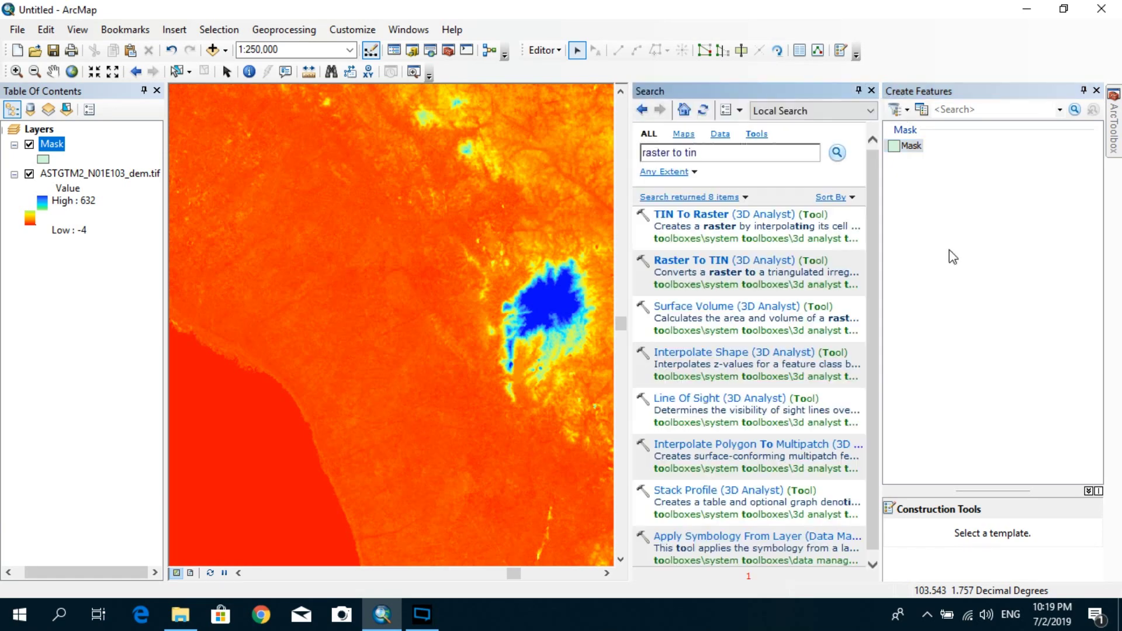
pyautogui.click(871, 90)
pyautogui.click(906, 152)
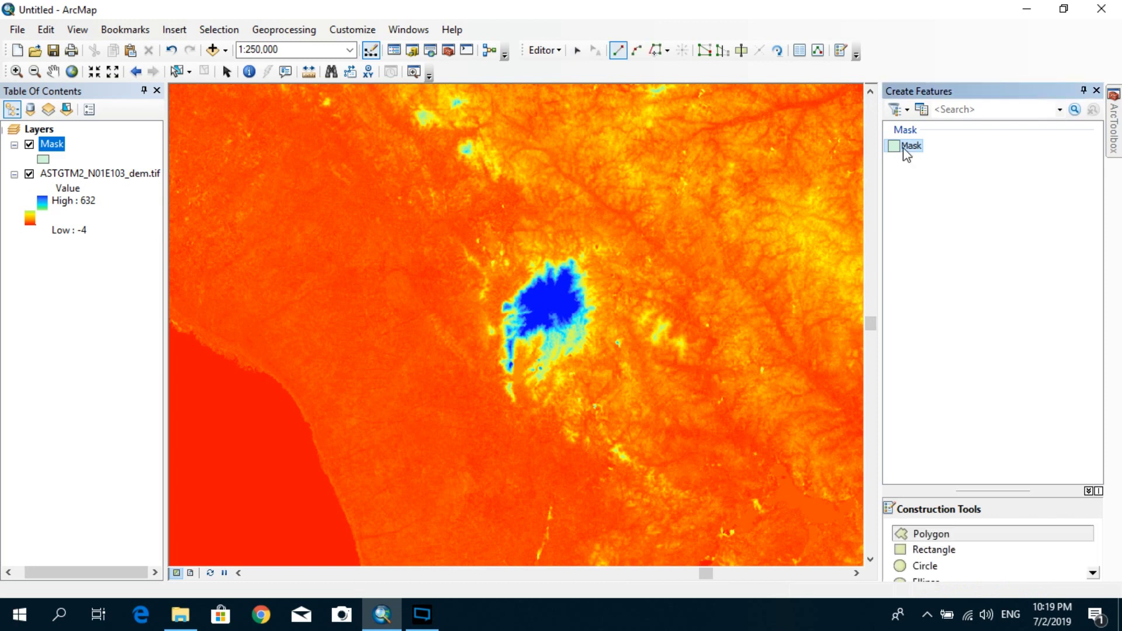
pyautogui.moveTo(994, 492); pyautogui.dragTo(981, 321)
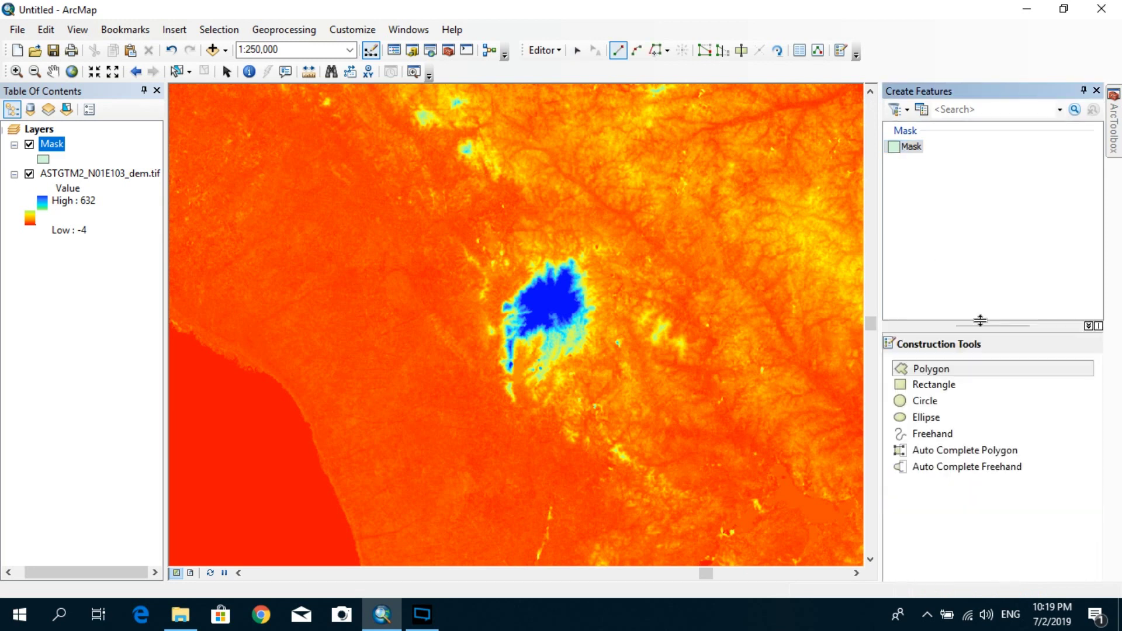
# Draw a rectangle polygon enclosing the blue high-elevation area.
pyautogui.click(959, 385)
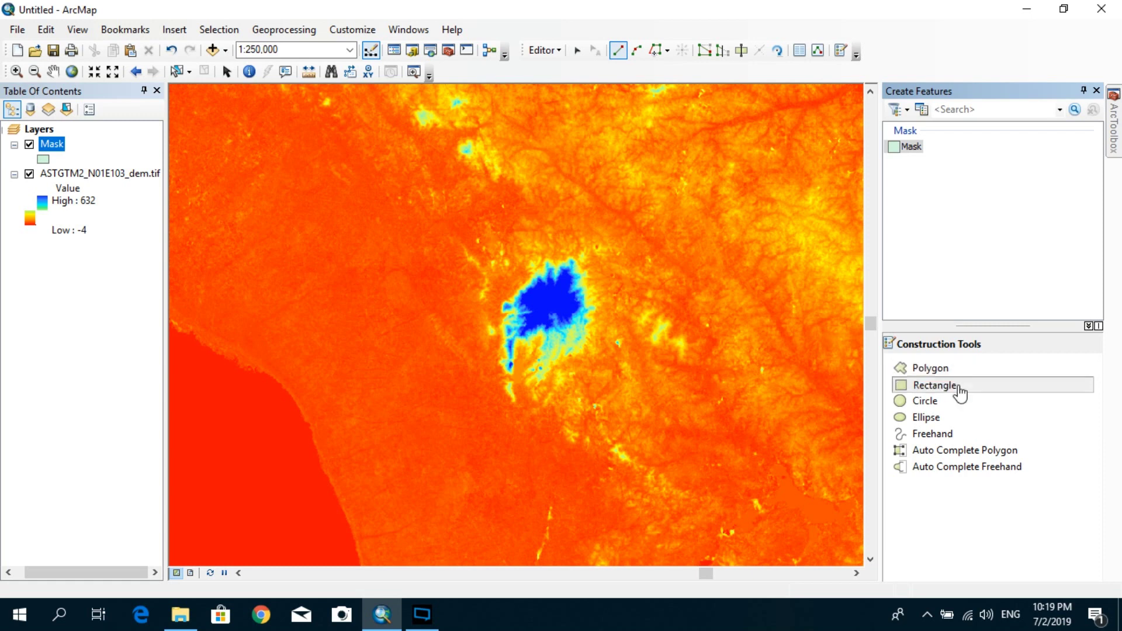
pyautogui.click(425, 205)
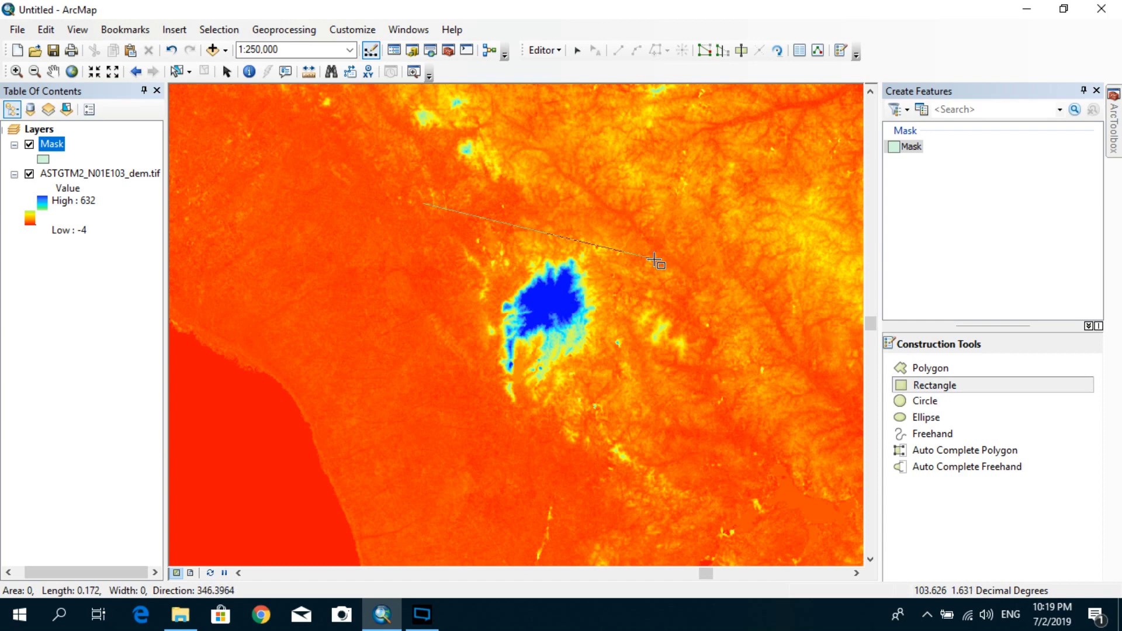
pyautogui.click(679, 203)
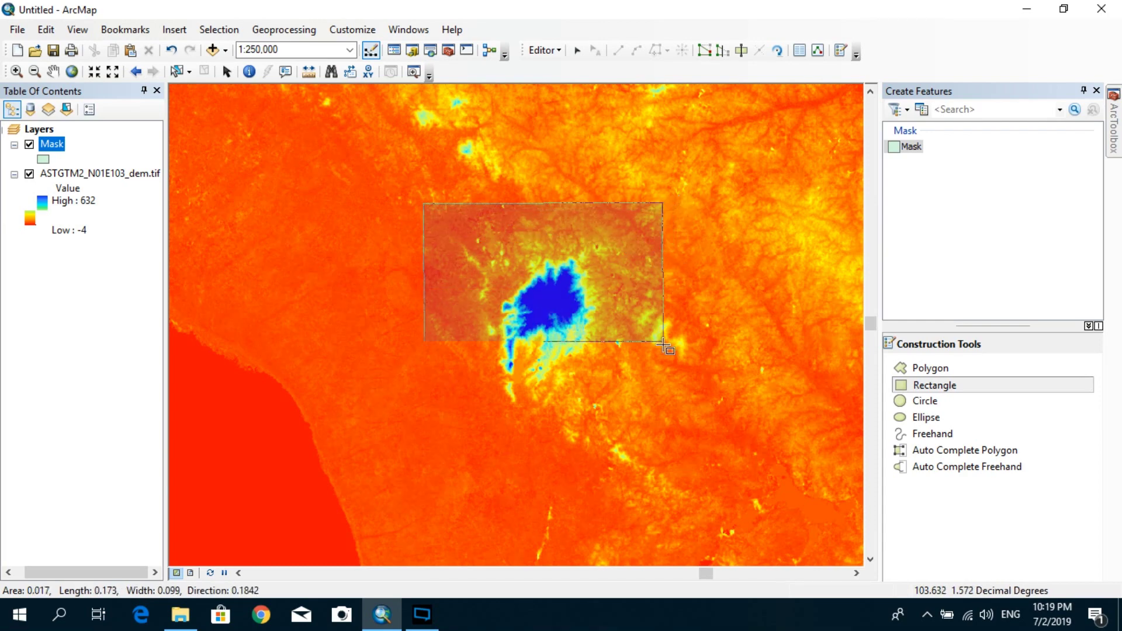
pyautogui.click(691, 460)
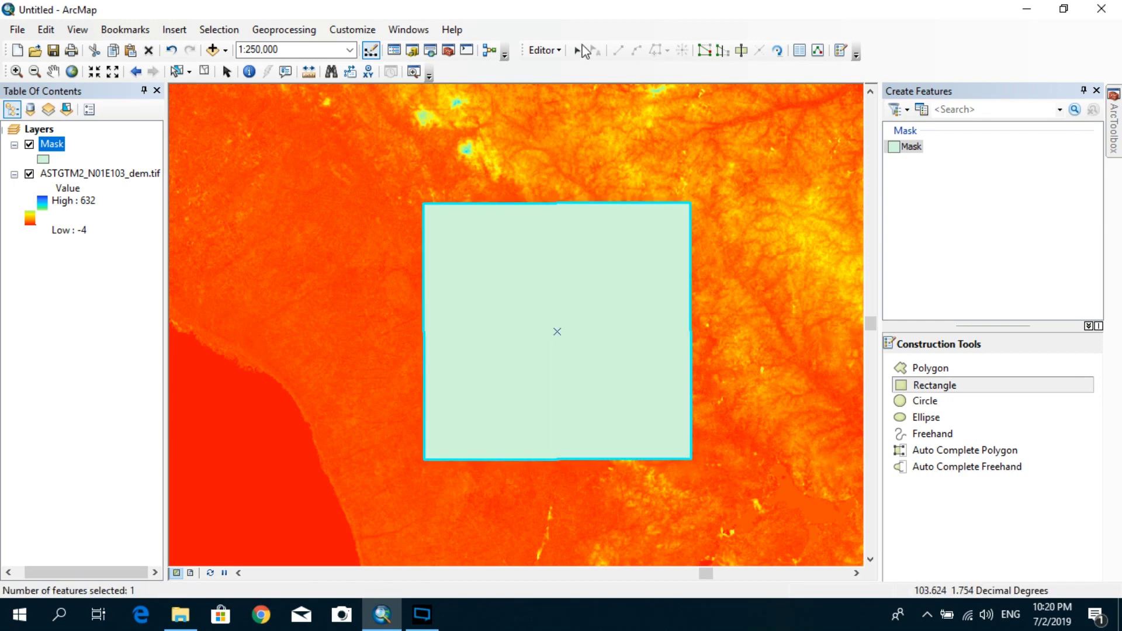
# Stop editing and save the new rectangle to the Mask layer.
pyautogui.click(536, 51)
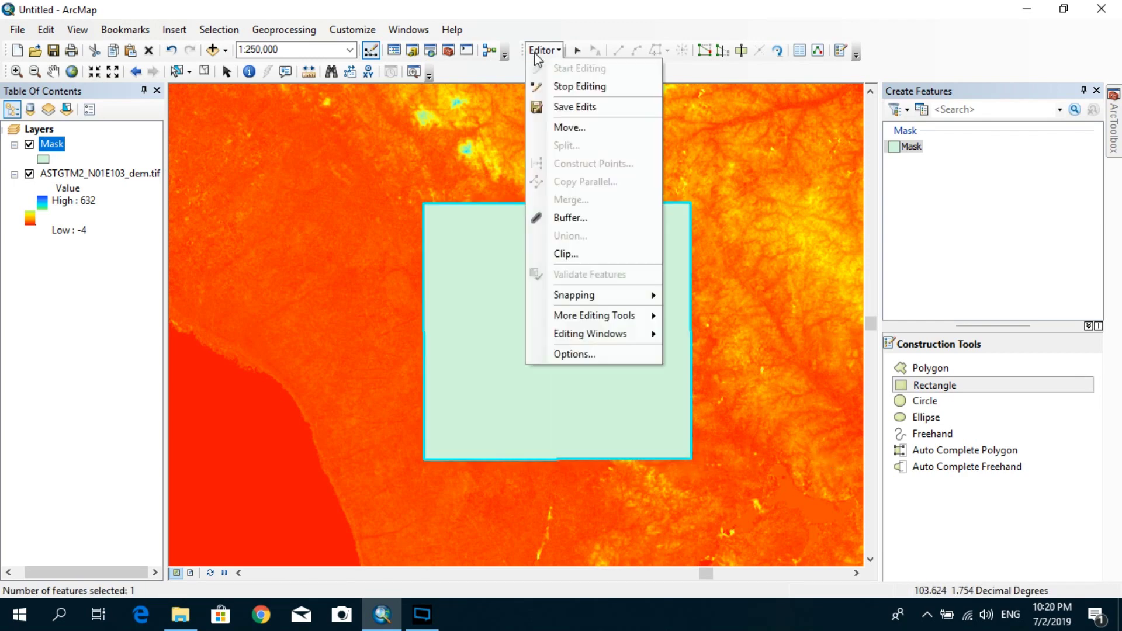
pyautogui.click(587, 85)
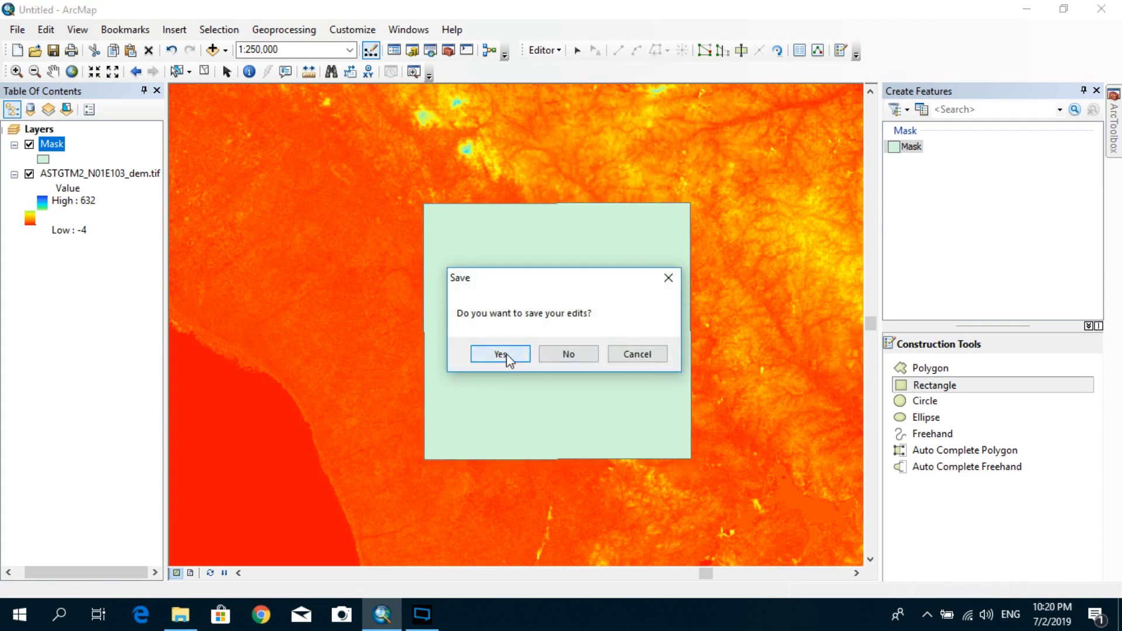
pyautogui.click(500, 354)
pyautogui.moveTo(743, 321)
pyautogui.mouseDown()
pyautogui.moveTo(779, 302)
pyautogui.moveTo(721, 315)
pyautogui.mouseUp()
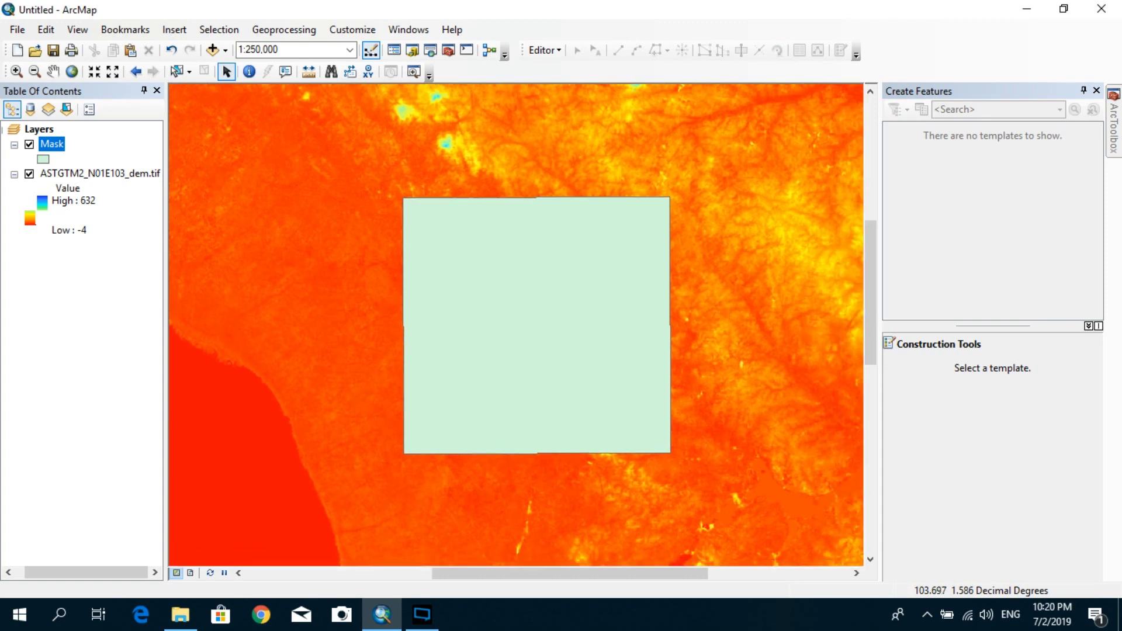
# Give Mask no fill and a black outline of width 1, then zoom to the rectangle.
pyautogui.click(44, 157)
pyautogui.click(720, 246)
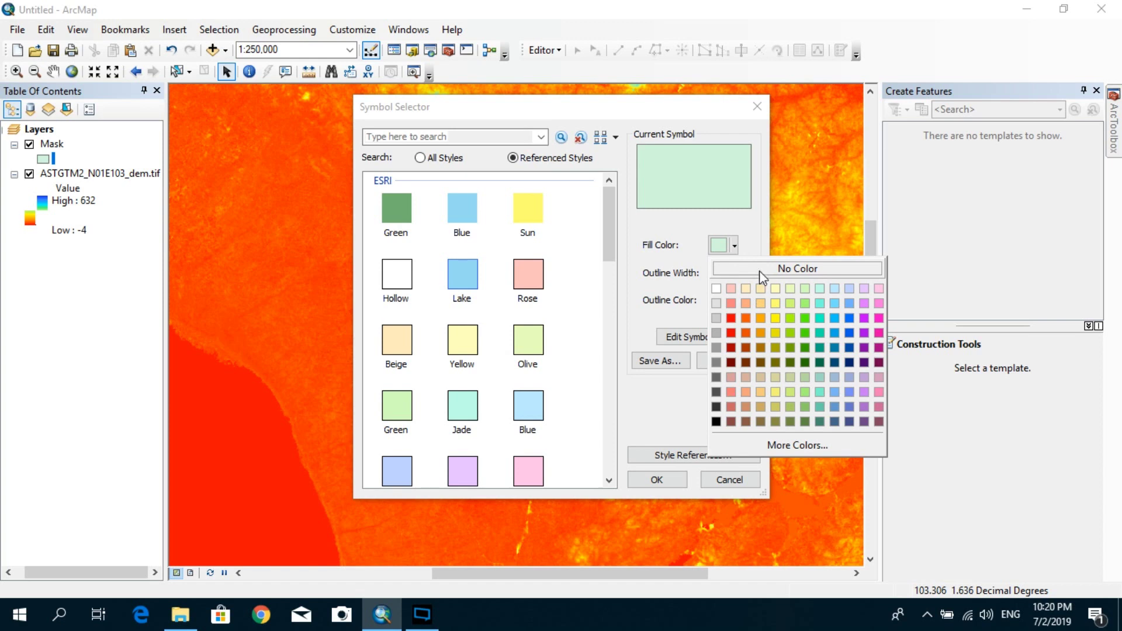
pyautogui.click(759, 271)
pyautogui.click(732, 301)
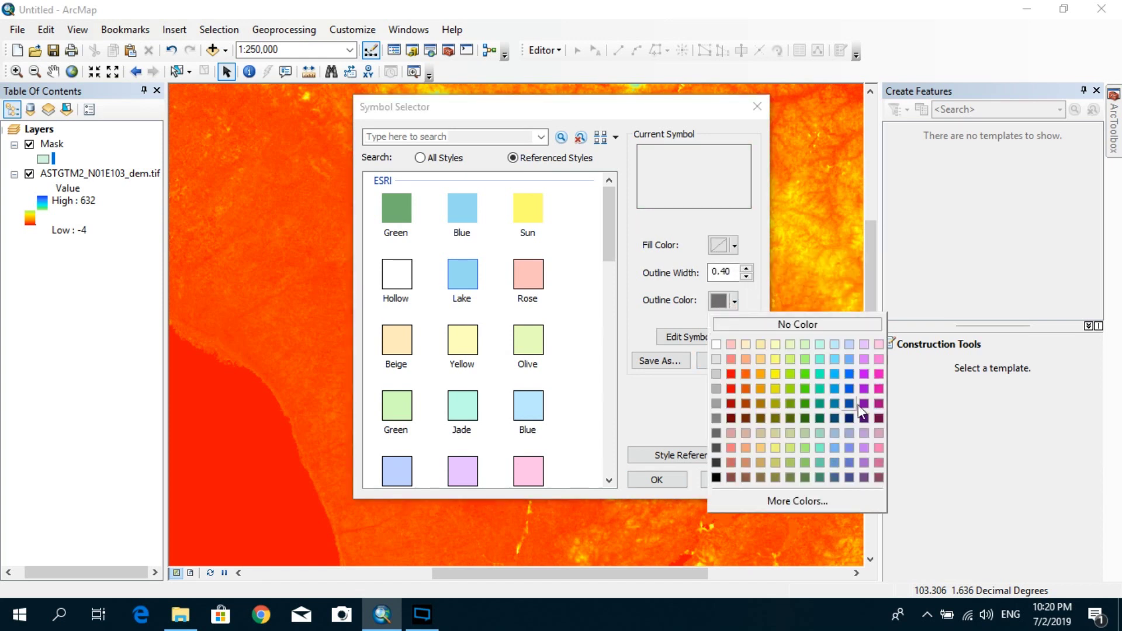
pyautogui.click(716, 478)
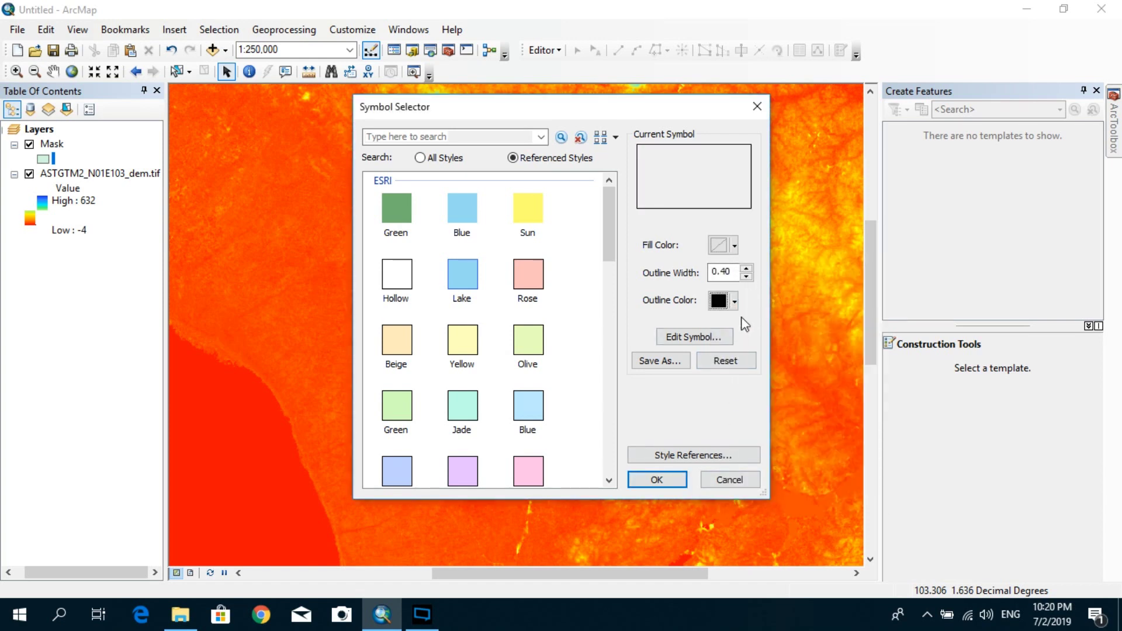
pyautogui.click(747, 269)
pyautogui.click(666, 483)
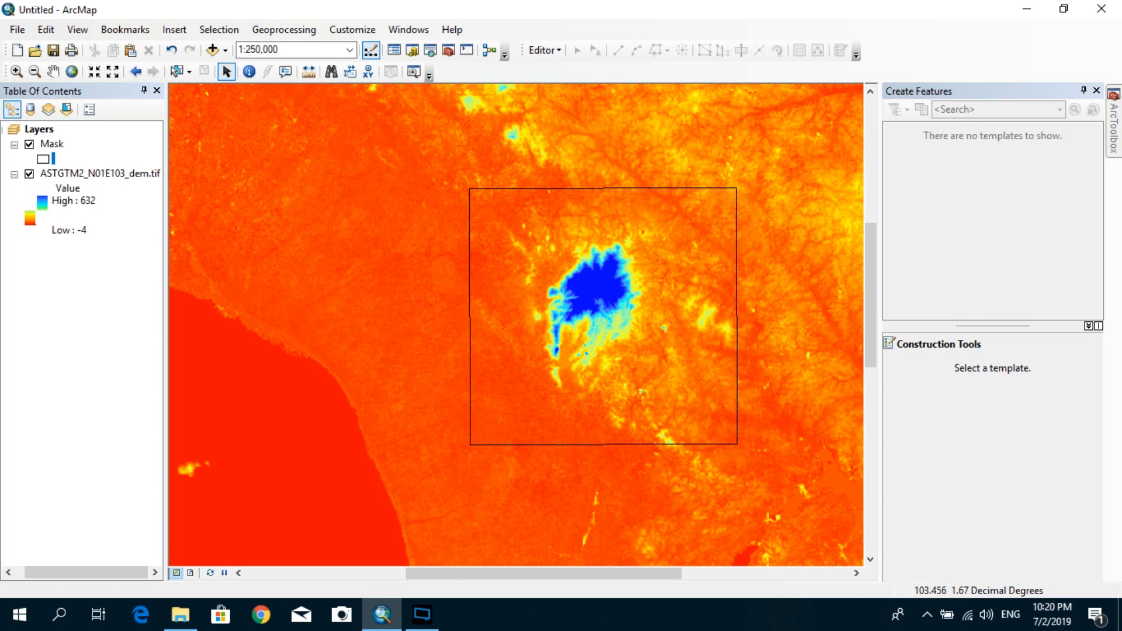
pyautogui.scroll(1, 537, 216)
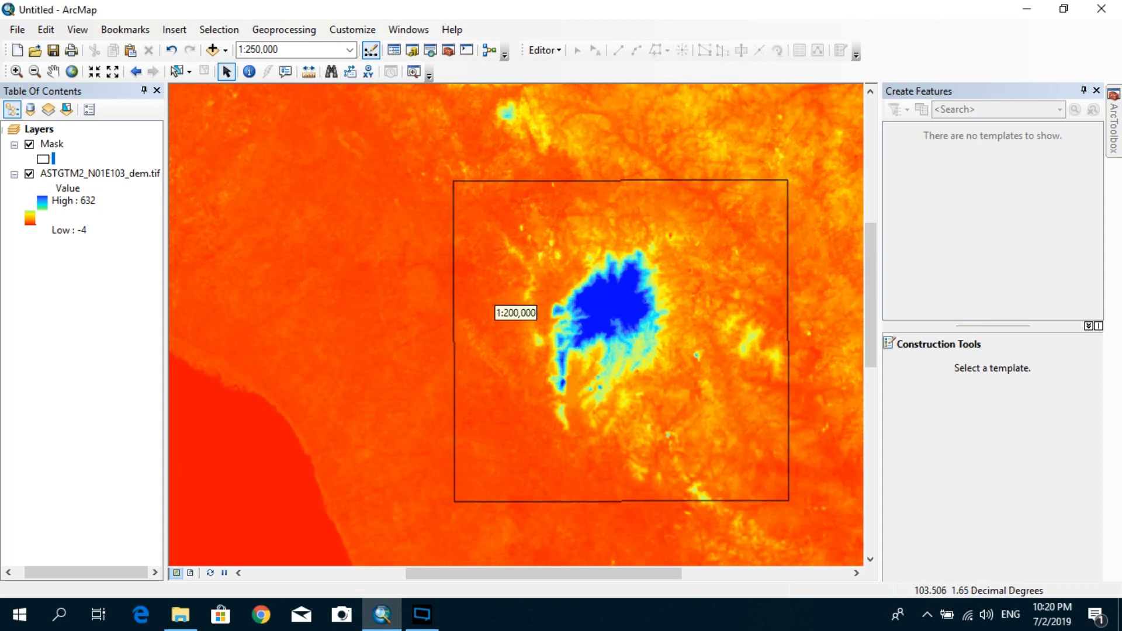
pyautogui.moveTo(681, 266); pyautogui.dragTo(622, 256)
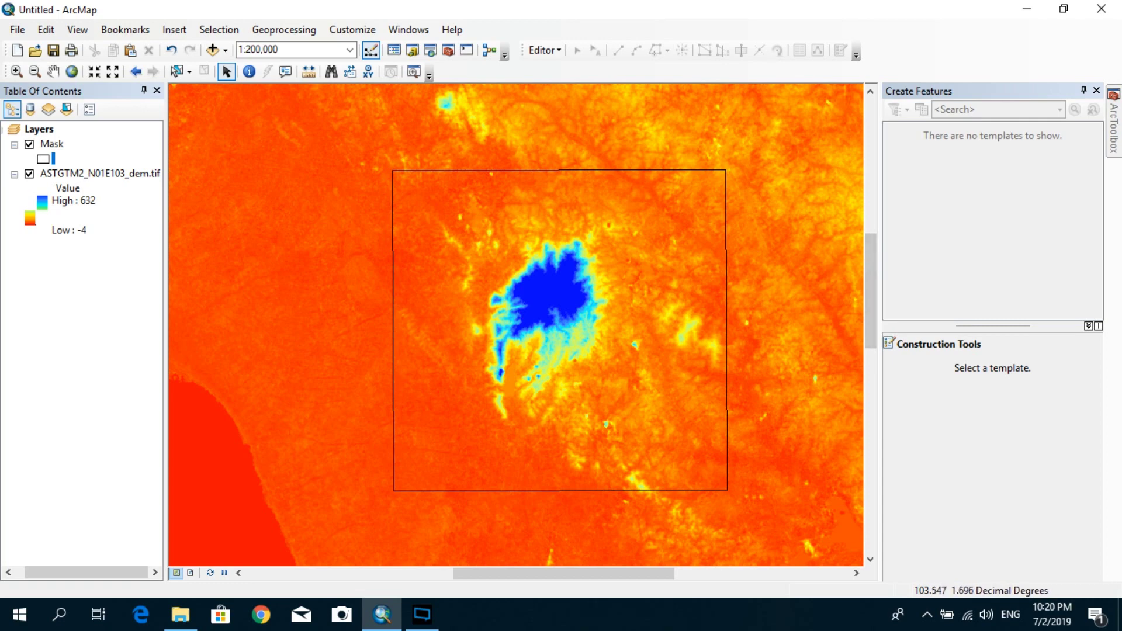
# Search for 'extract by mask' and launch the Extract by Mask tool.
pyautogui.click(429, 51)
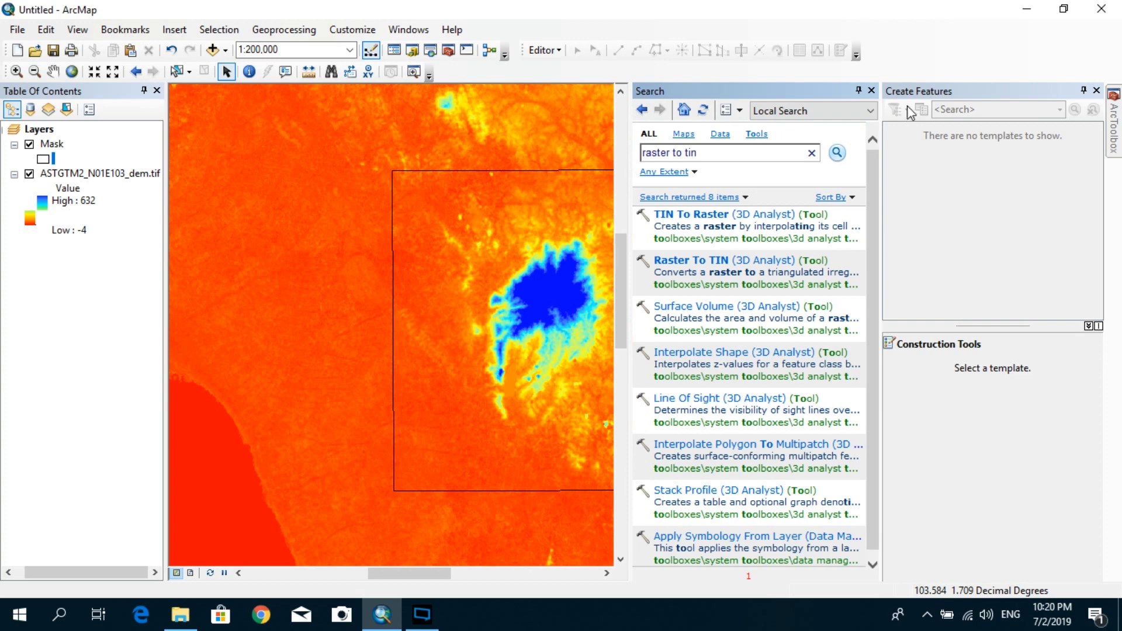
pyautogui.click(1097, 90)
pyautogui.click(947, 153)
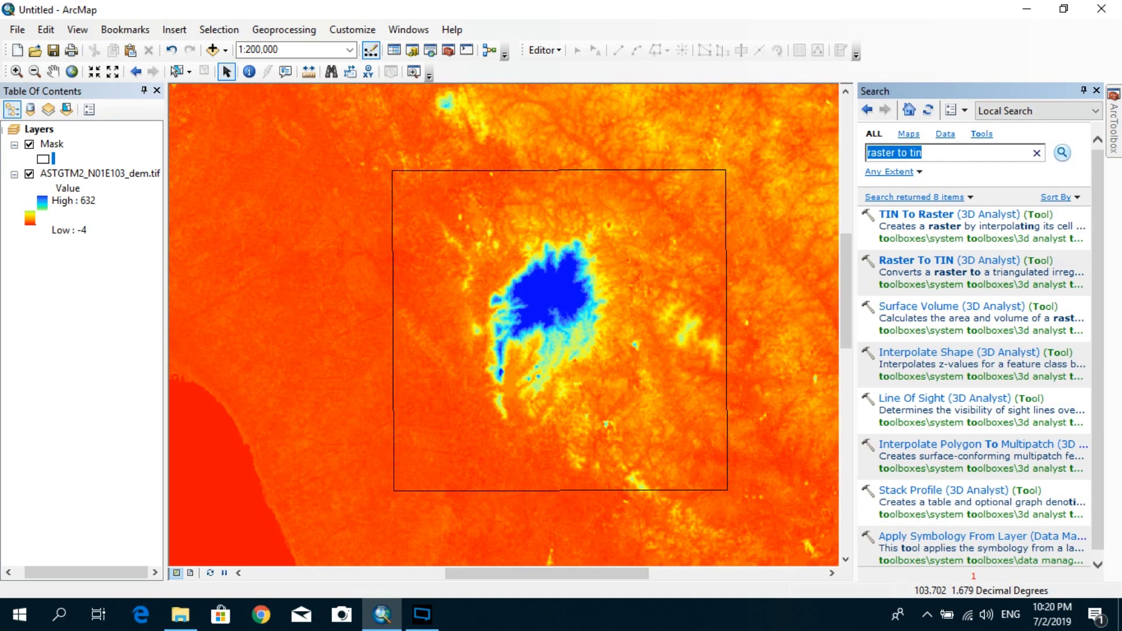
pyautogui.write('extract by mask')
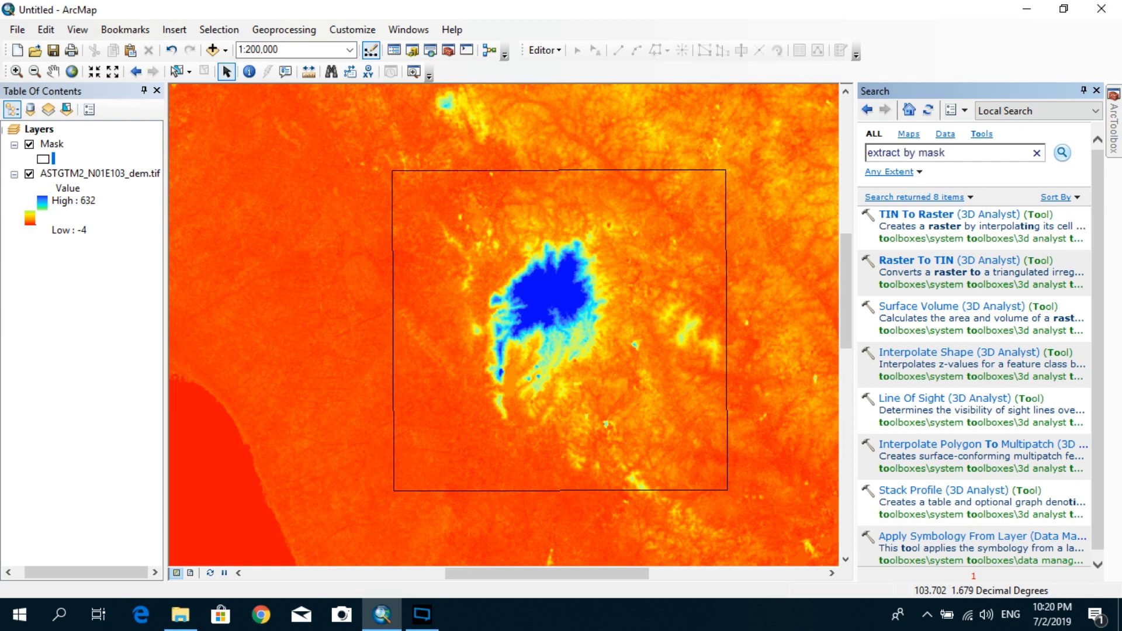
pyautogui.press('Return')
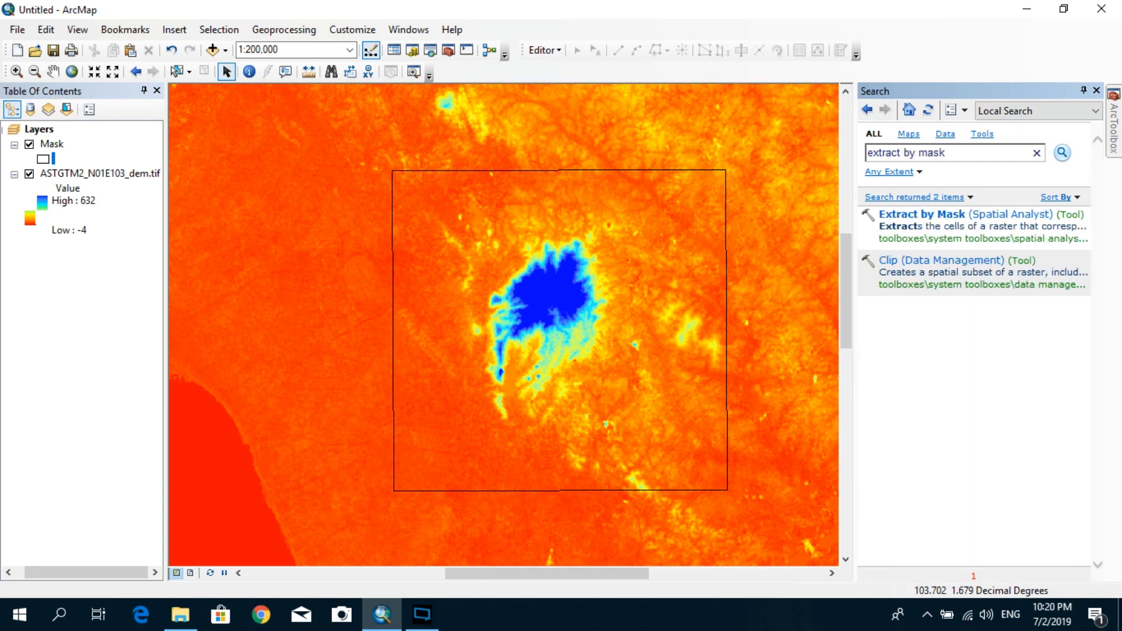
pyautogui.click(954, 221)
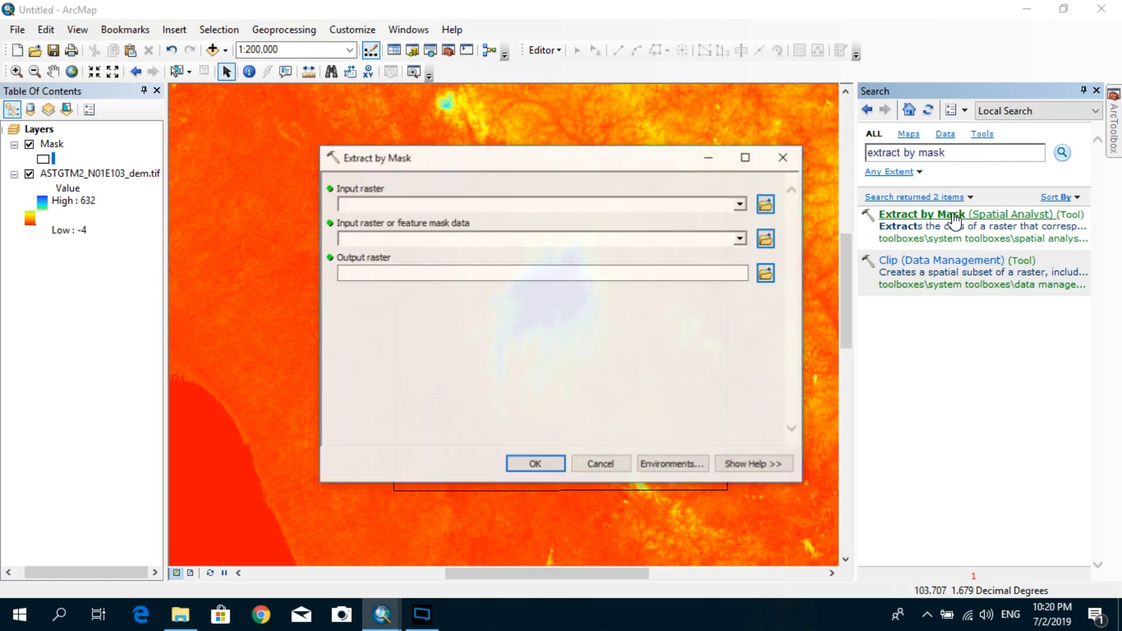
# Extract the DEM using the Mask layer into Extract_tif2 and hide the original DEM.
pyautogui.moveTo(637, 165); pyautogui.dragTo(606, 146)
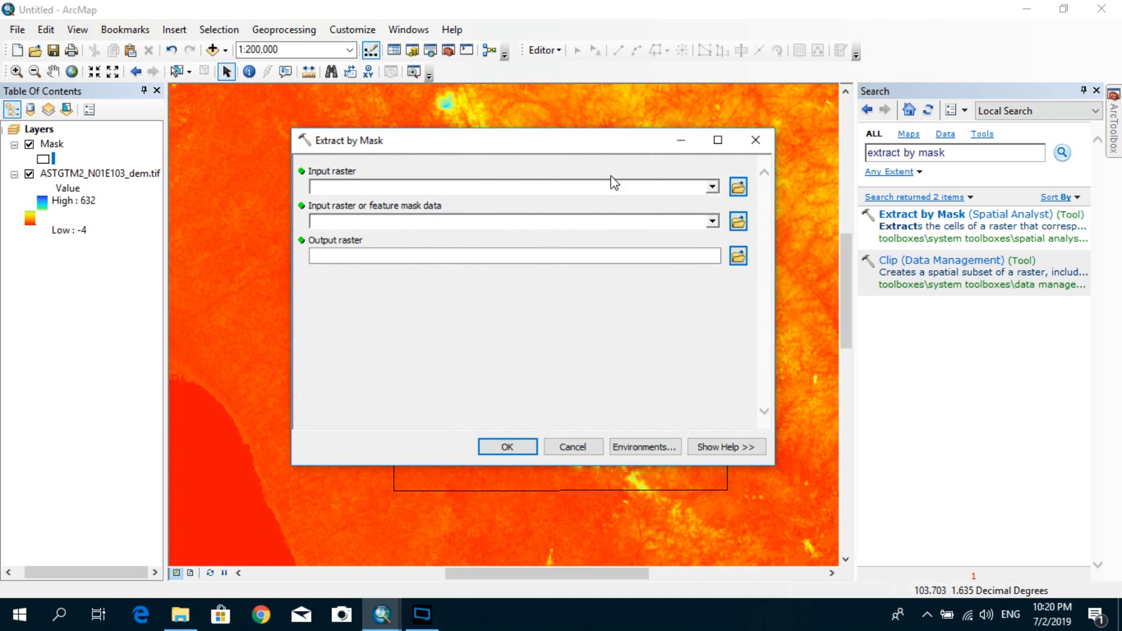
pyautogui.click(91, 174)
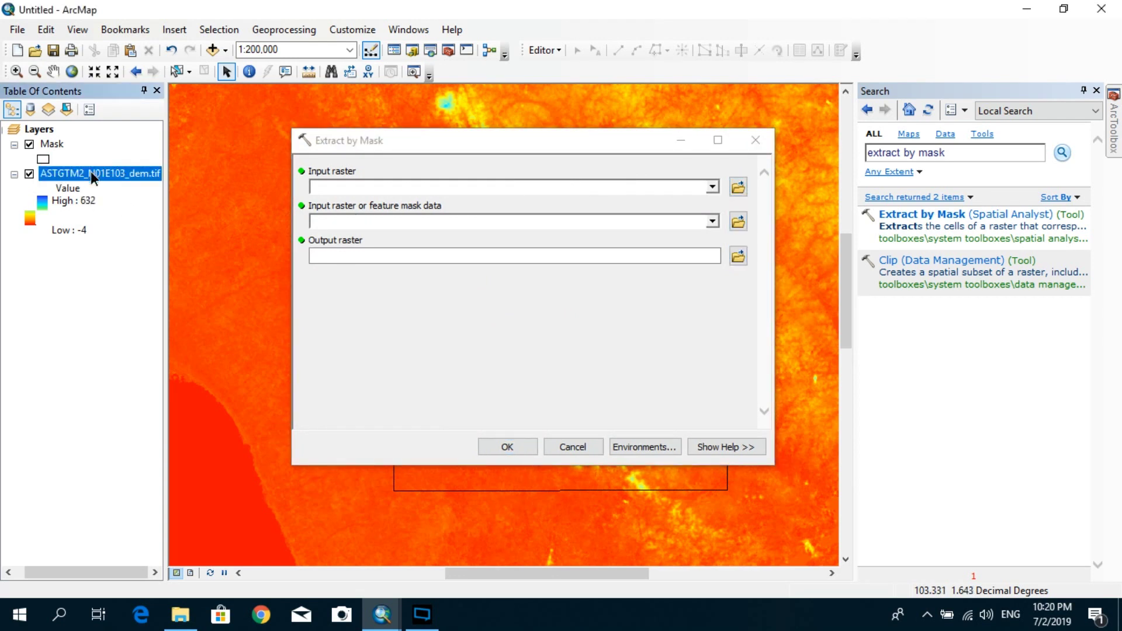
pyautogui.moveTo(91, 174); pyautogui.dragTo(350, 182)
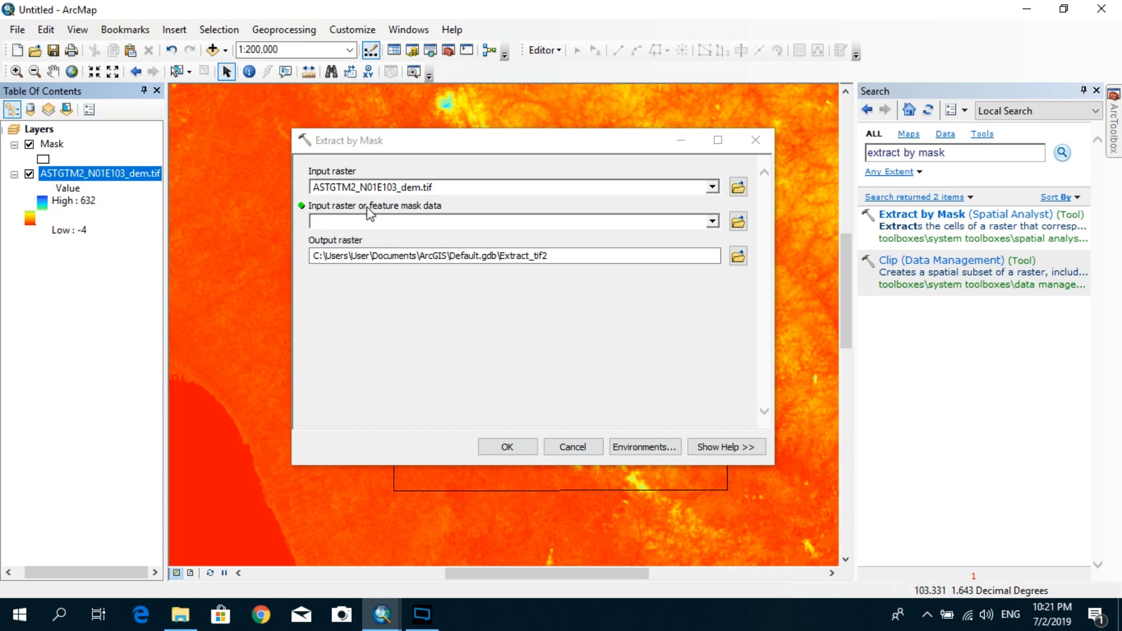
pyautogui.click(52, 146)
pyautogui.moveTo(55, 150); pyautogui.dragTo(389, 224)
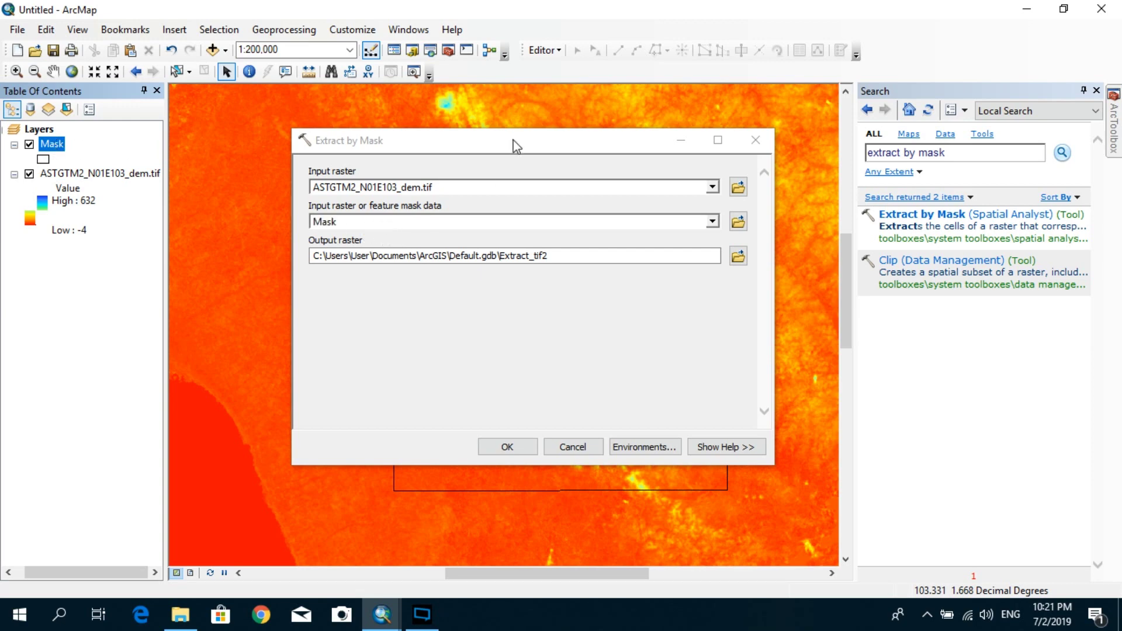
pyautogui.moveTo(513, 145); pyautogui.dragTo(547, 153)
pyautogui.click(541, 454)
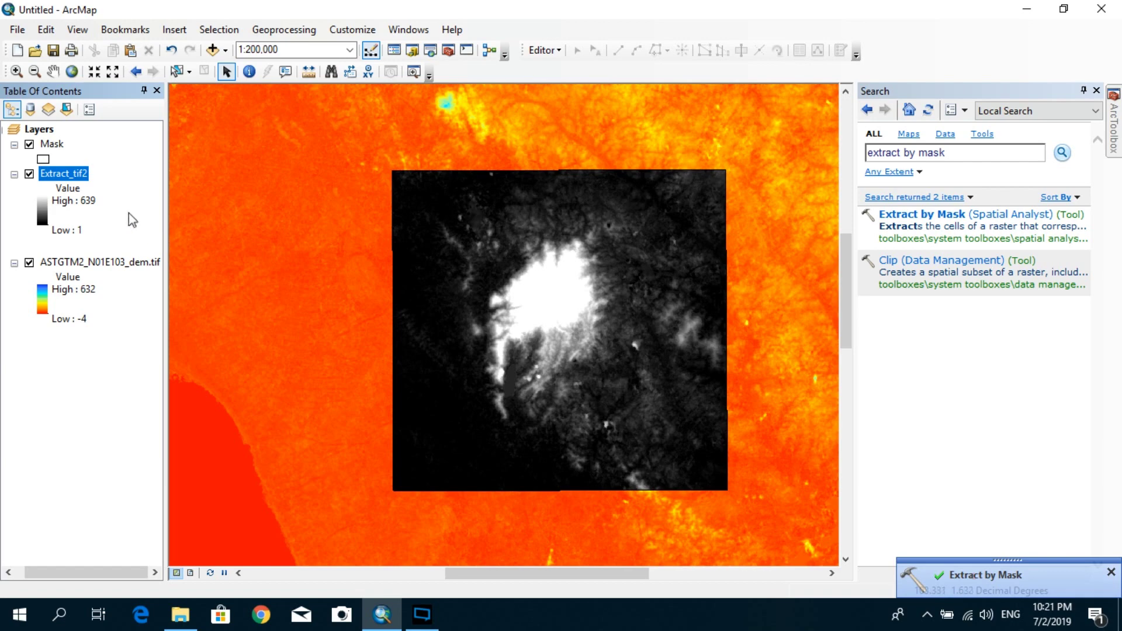
pyautogui.click(29, 263)
pyautogui.scroll(1, 579, 338)
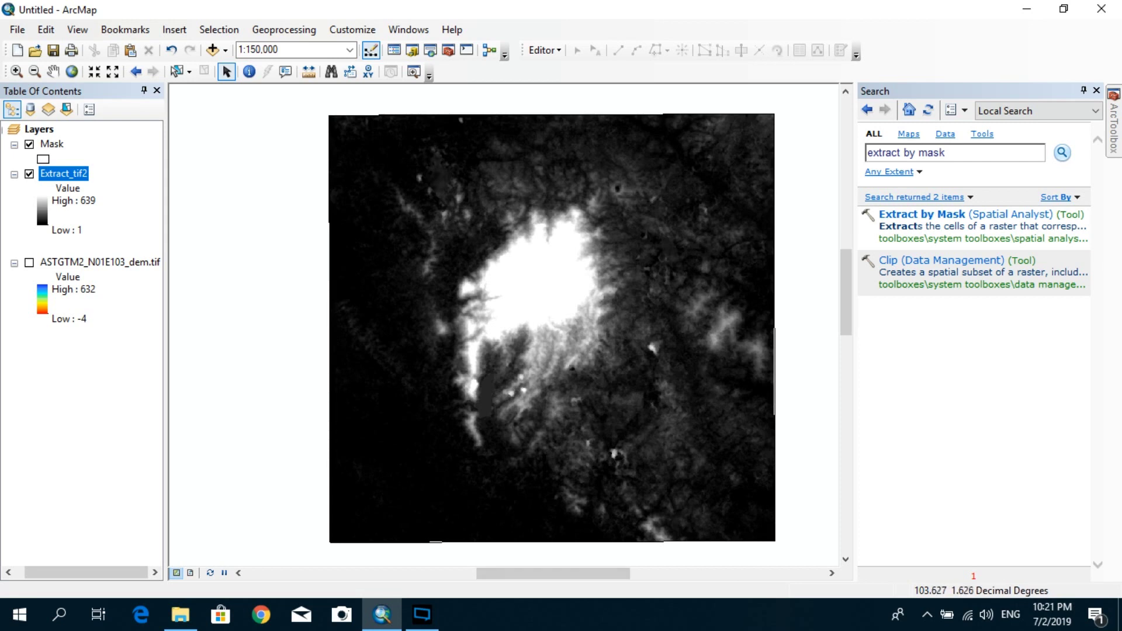
# Apply a red-to-blue colour ramp to Extract_tif2.
pyautogui.click(42, 213)
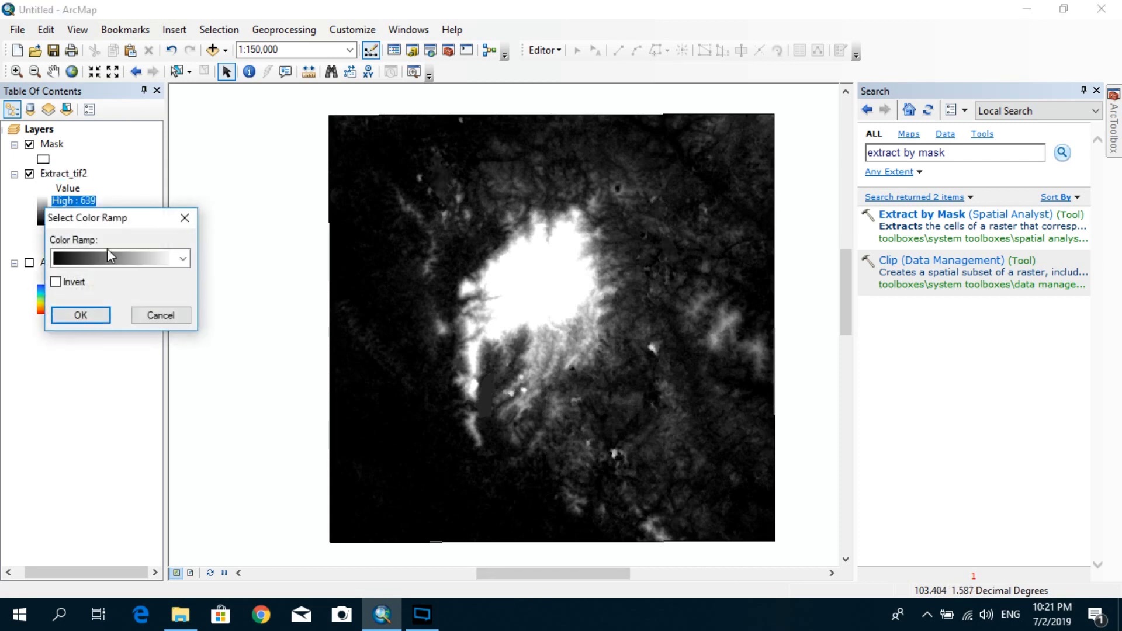
pyautogui.click(107, 248)
pyautogui.scroll(5, 137, 249)
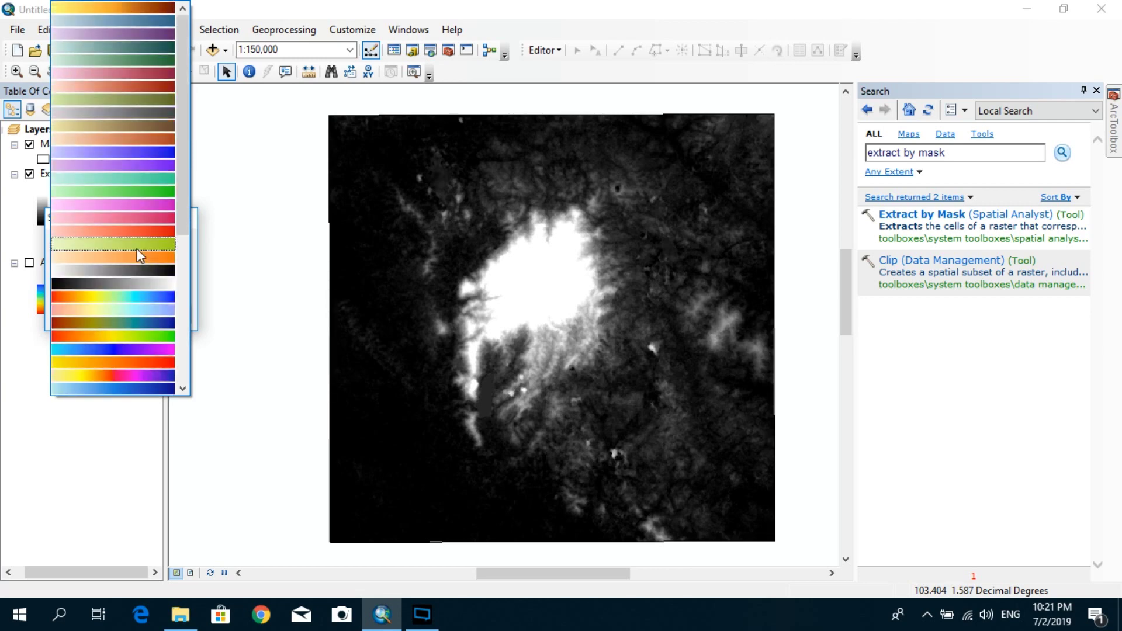
pyautogui.scroll(-3, 138, 255)
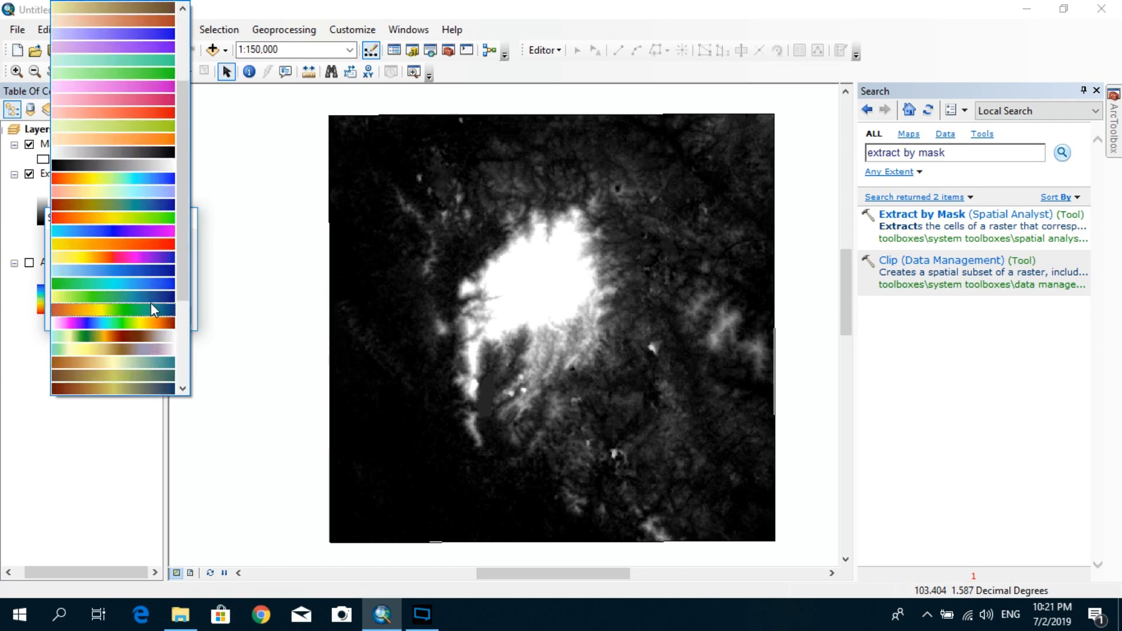
pyautogui.scroll(3, 151, 304)
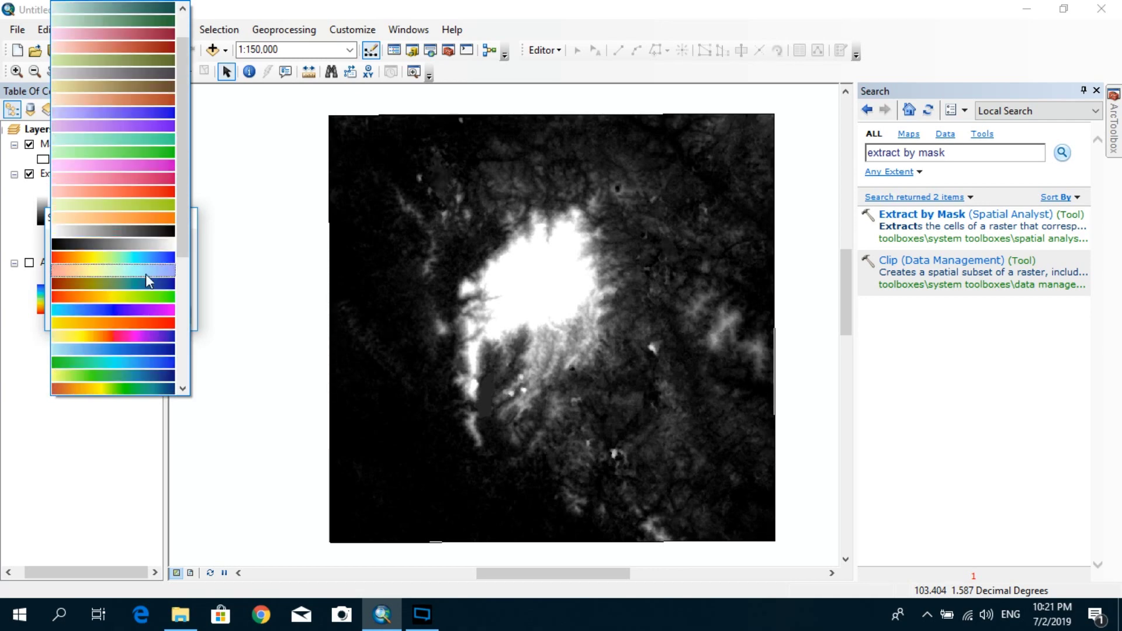
pyautogui.click(145, 272)
pyautogui.click(78, 314)
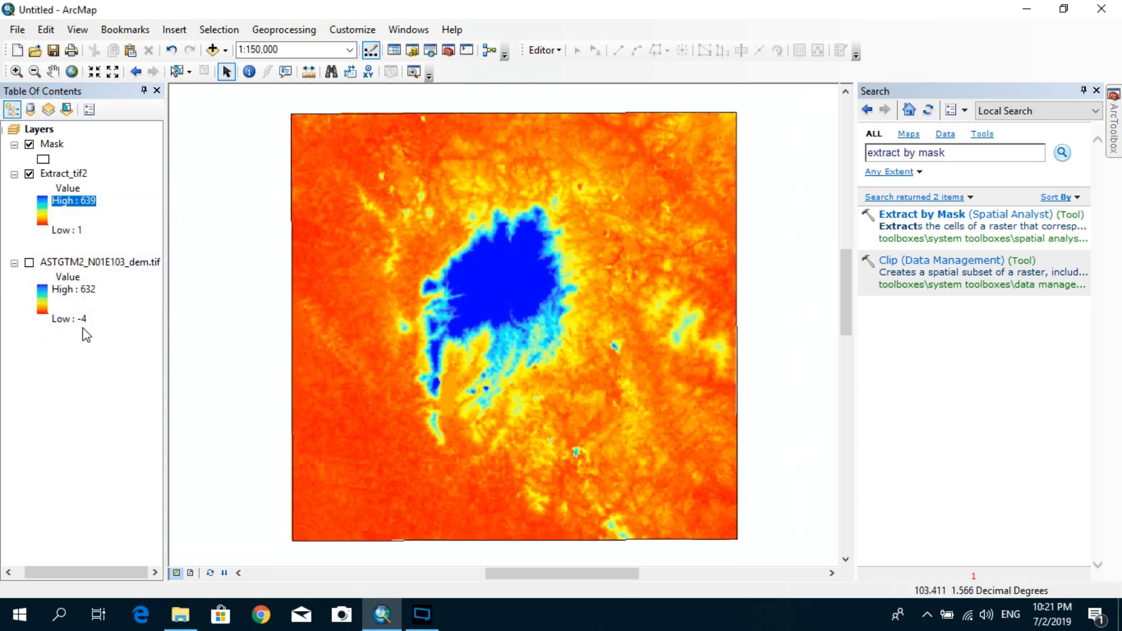
# Remove the original ASTGTM2_N01E103_dem.tif layer from the map.
pyautogui.click(82, 263)
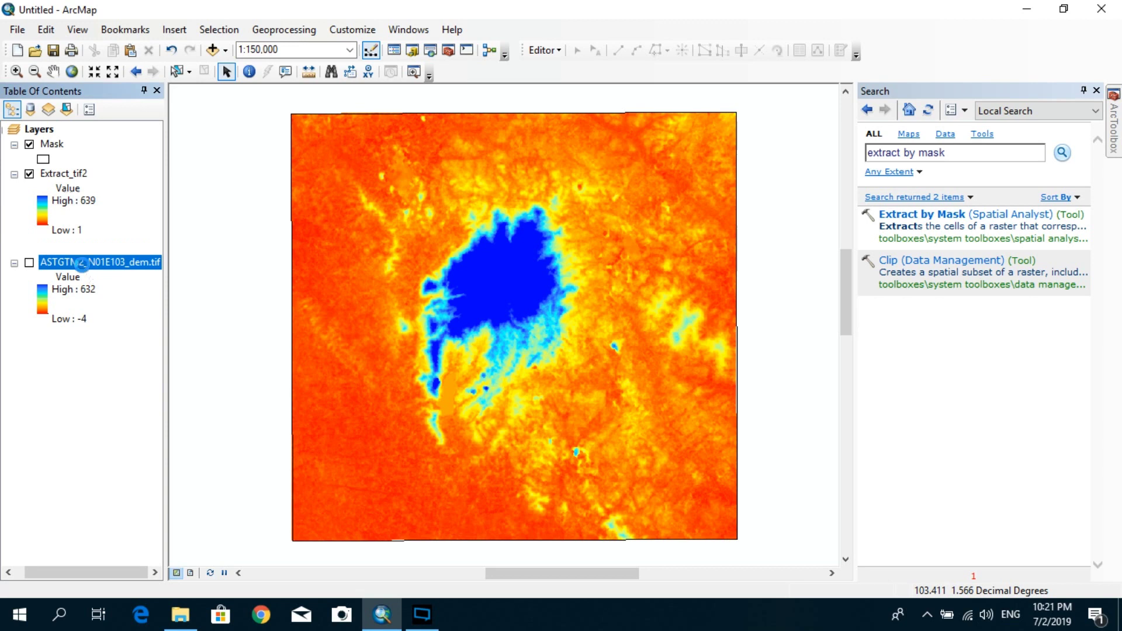
pyautogui.rightClick(82, 263)
pyautogui.click(133, 291)
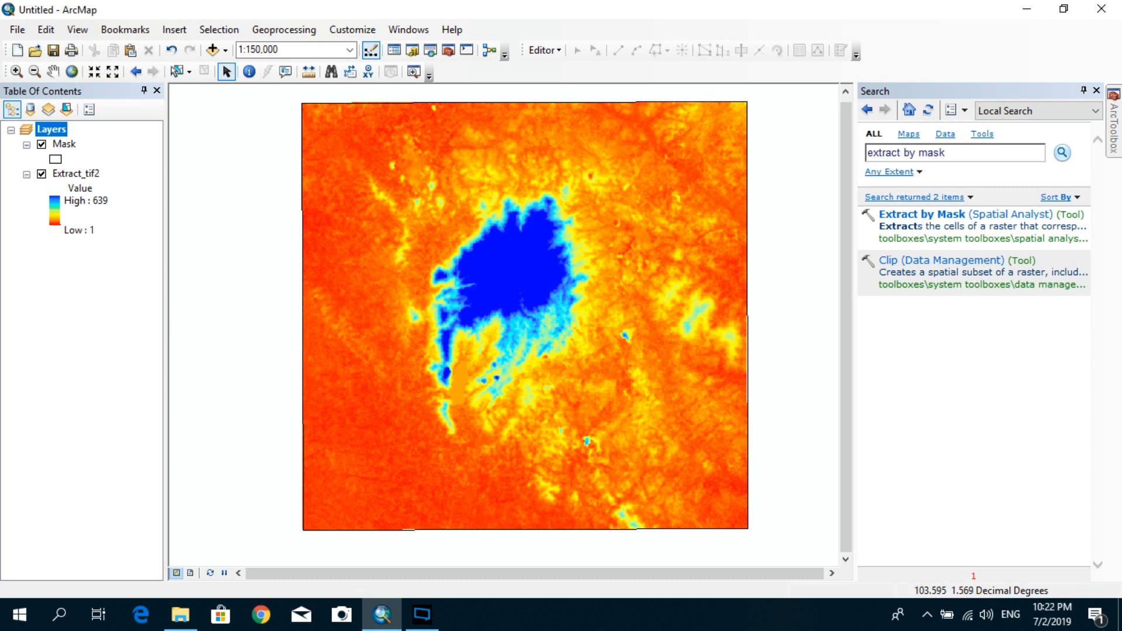
# Search for raster contour tools and launch Contour (Spatial Analyst).
pyautogui.press('Return')
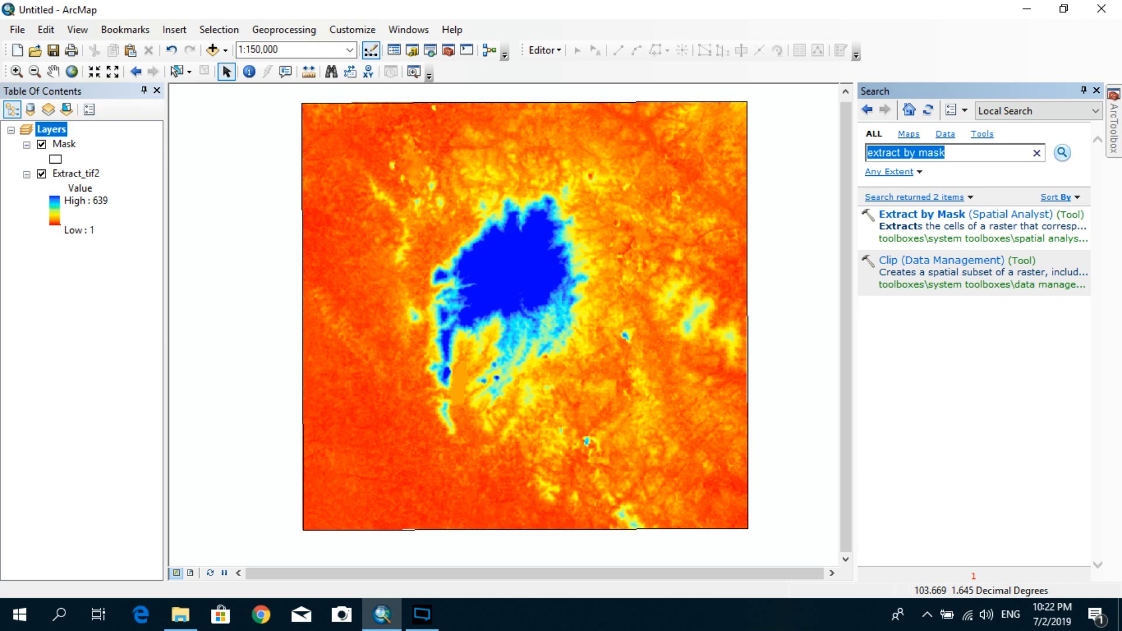
pyautogui.write('raster to contours')
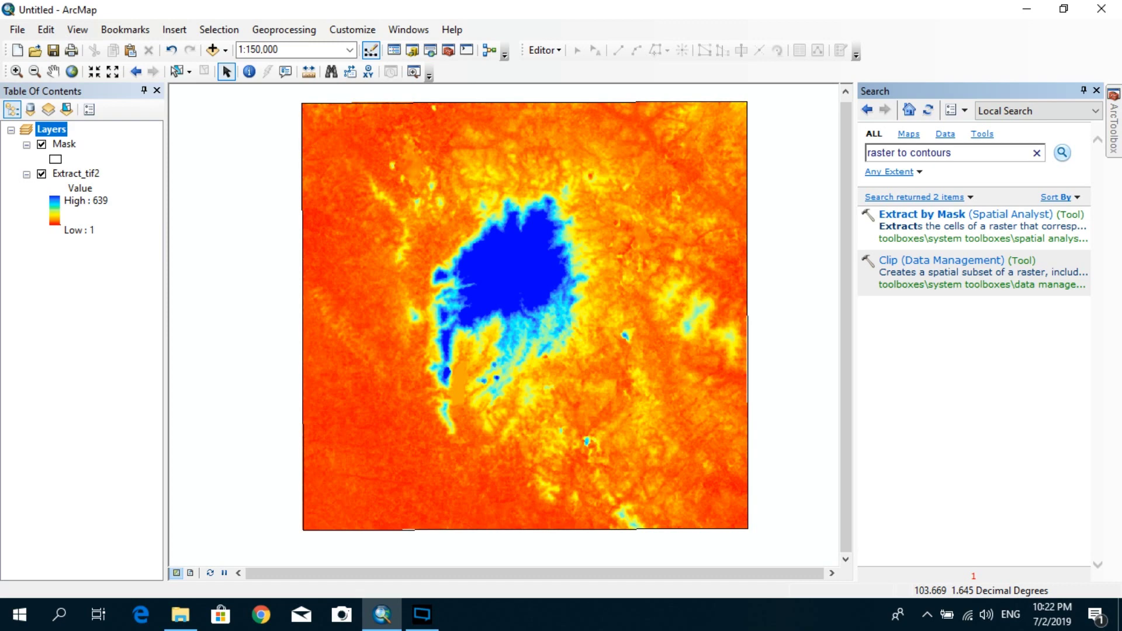
pyautogui.press('Return')
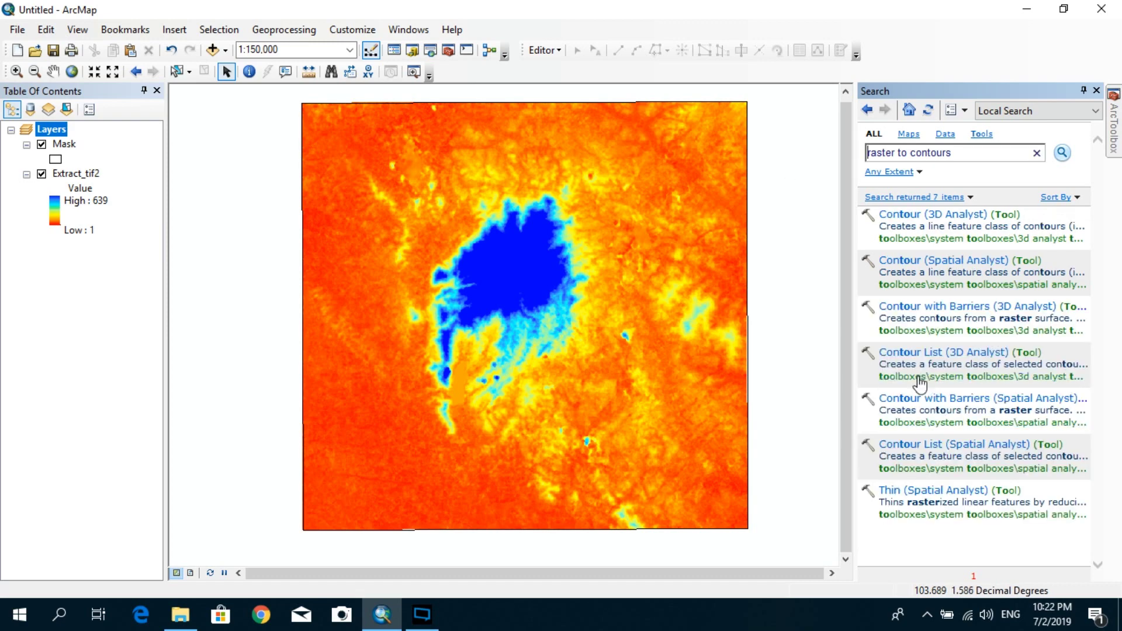
pyautogui.click(931, 265)
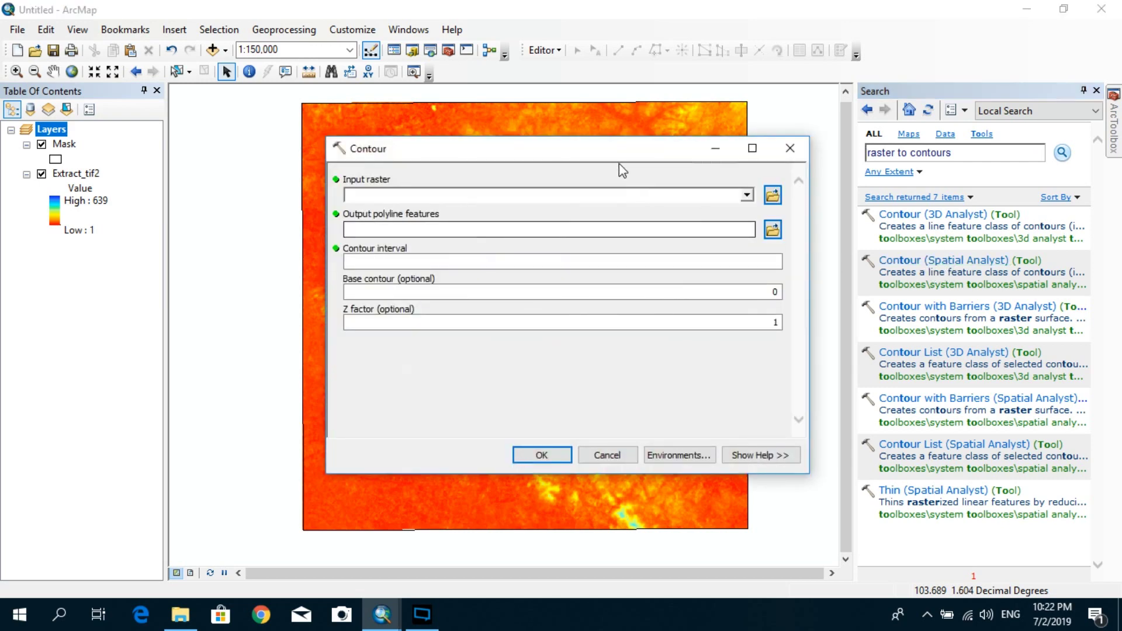
# Generate contours from Extract_tif2 with a contour interval of 50.
pyautogui.moveTo(623, 163); pyautogui.dragTo(719, 181)
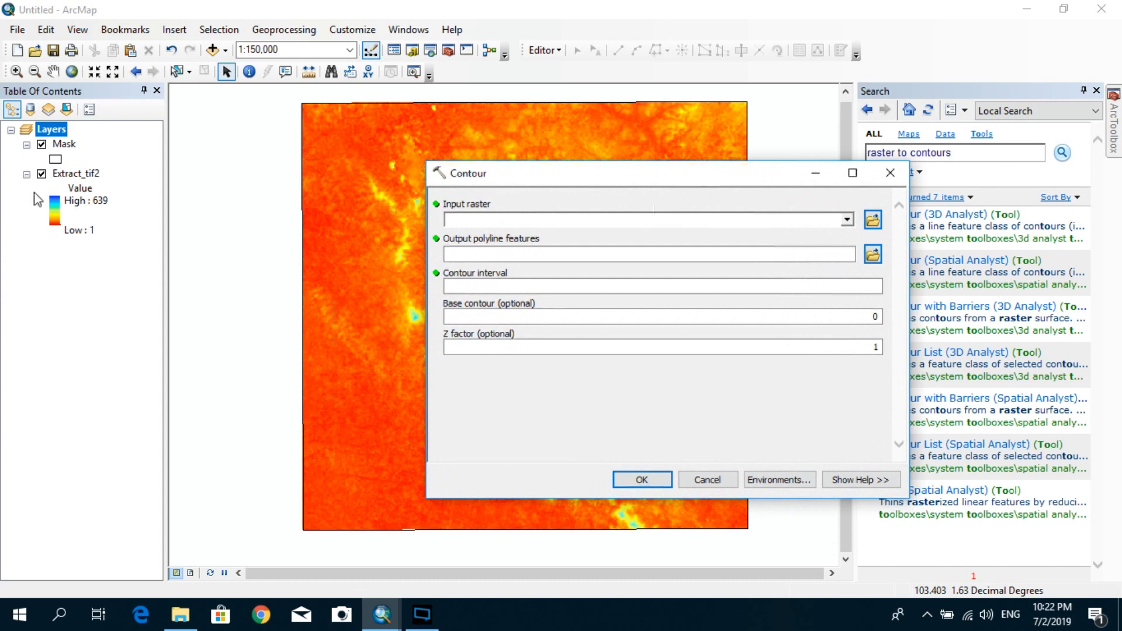
pyautogui.moveTo(91, 178); pyautogui.dragTo(513, 223)
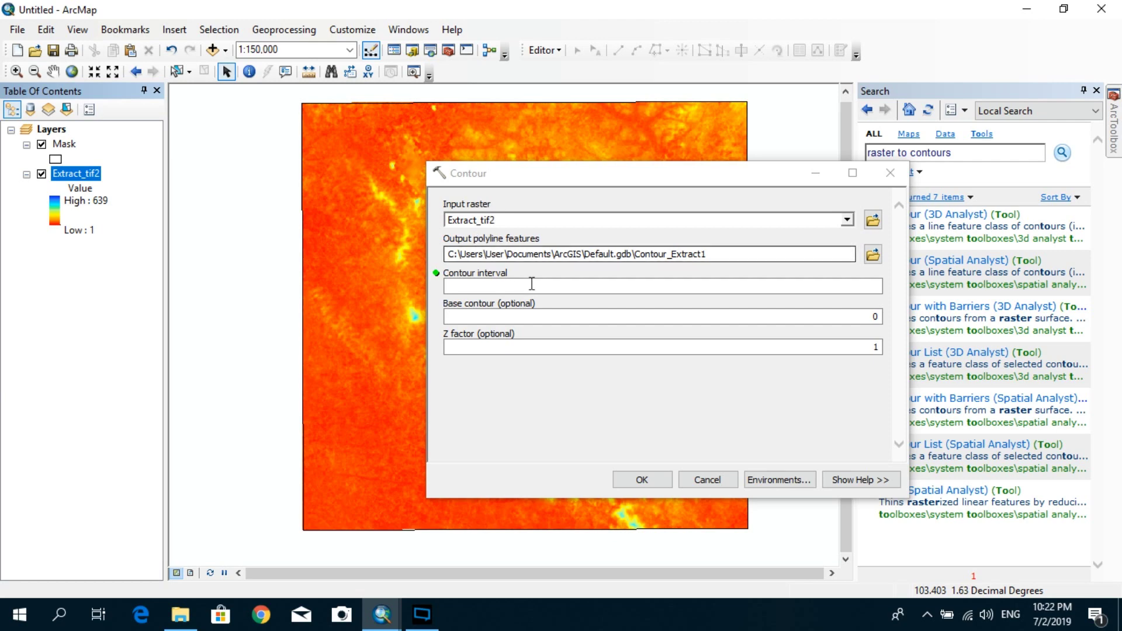
pyautogui.moveTo(609, 171); pyautogui.dragTo(756, 158)
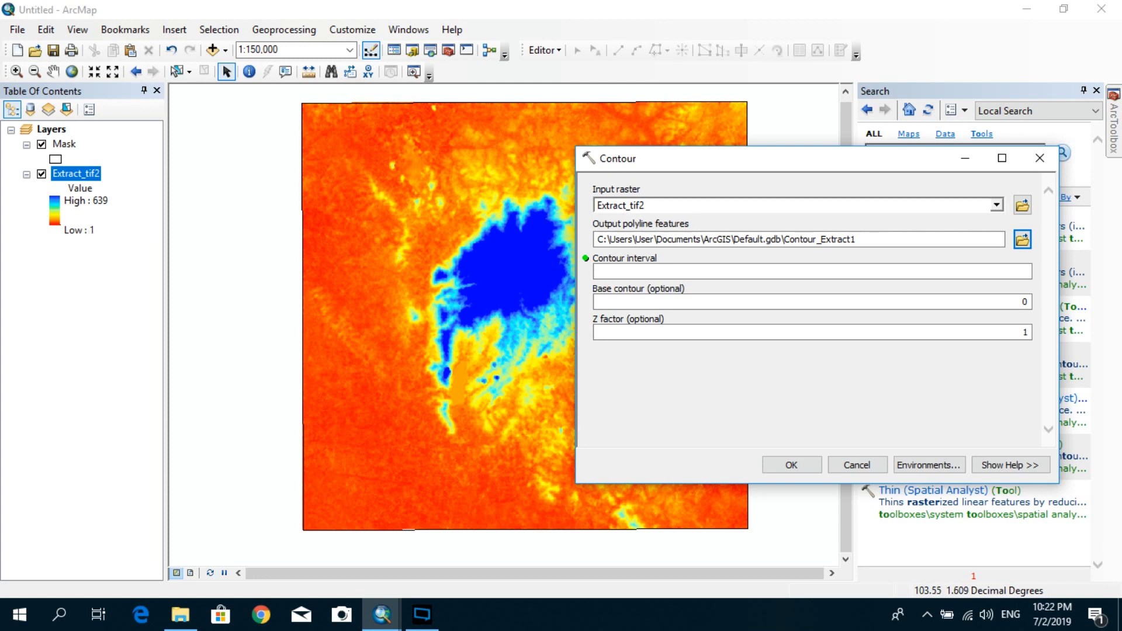
pyautogui.click(639, 272)
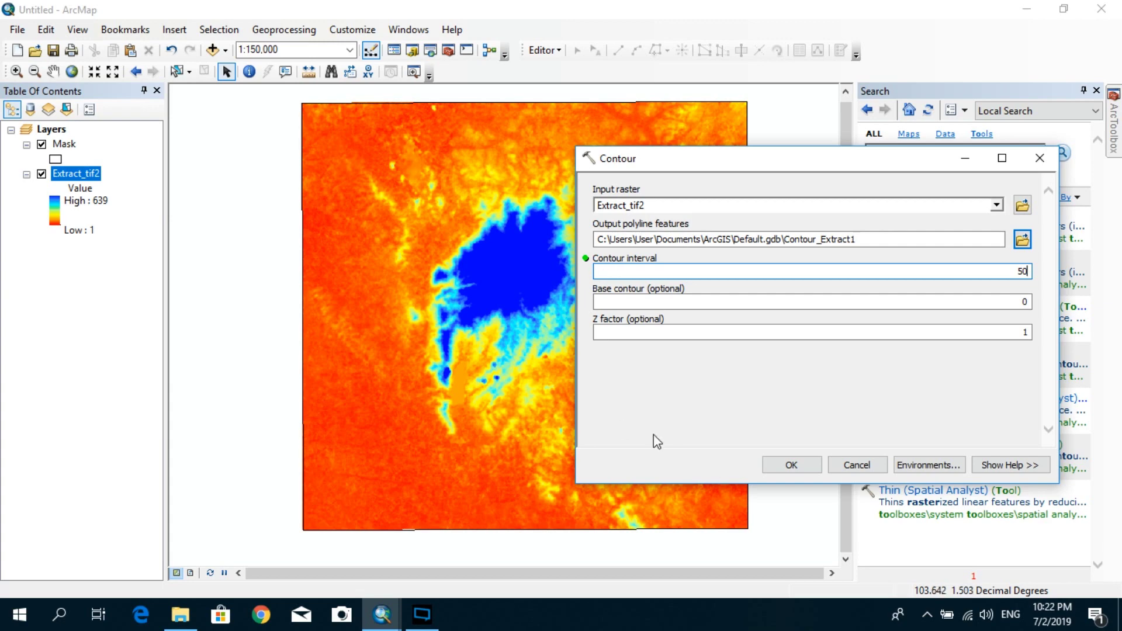
pyautogui.click(794, 463)
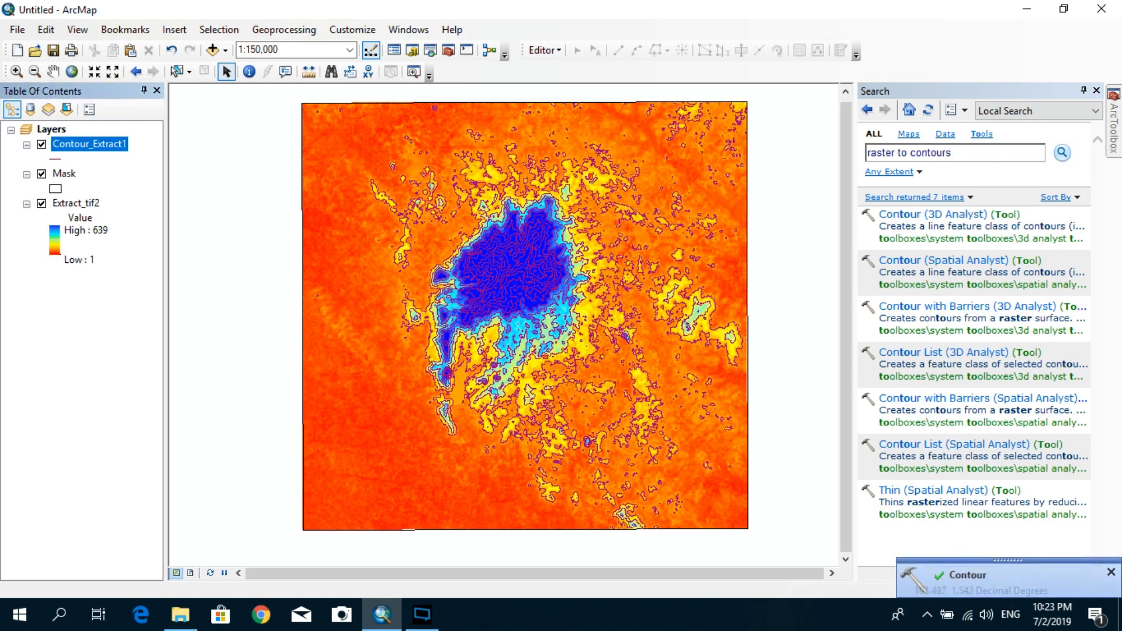
# Hide Extract_tif2 and Mask, then zoom around to inspect the Contour_Extract1 lines.
pyautogui.click(42, 203)
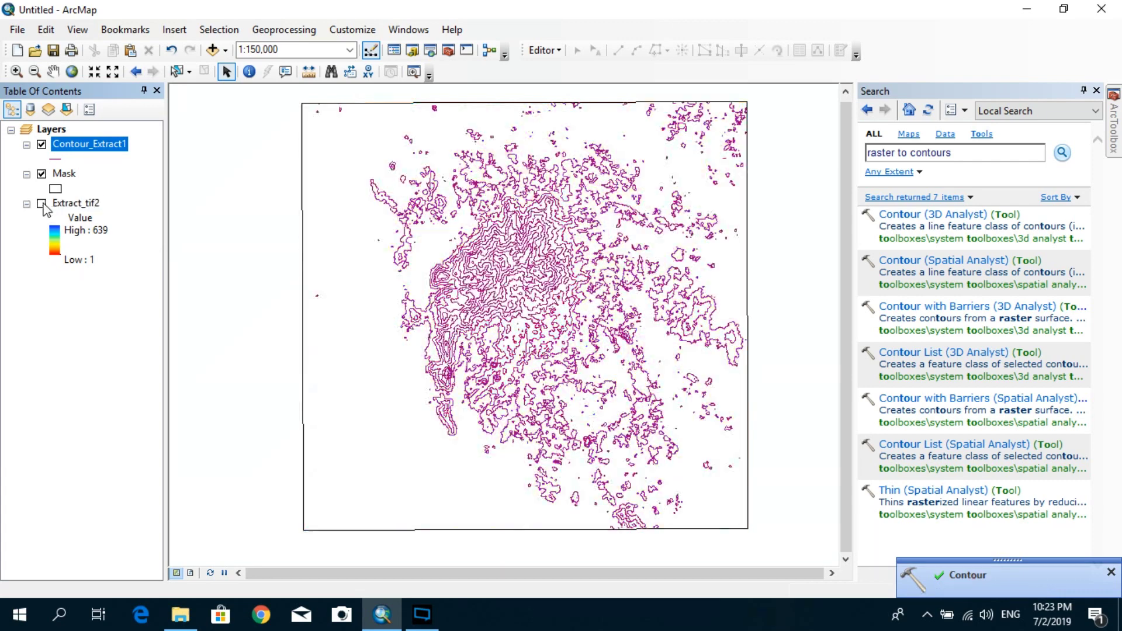
pyautogui.click(41, 173)
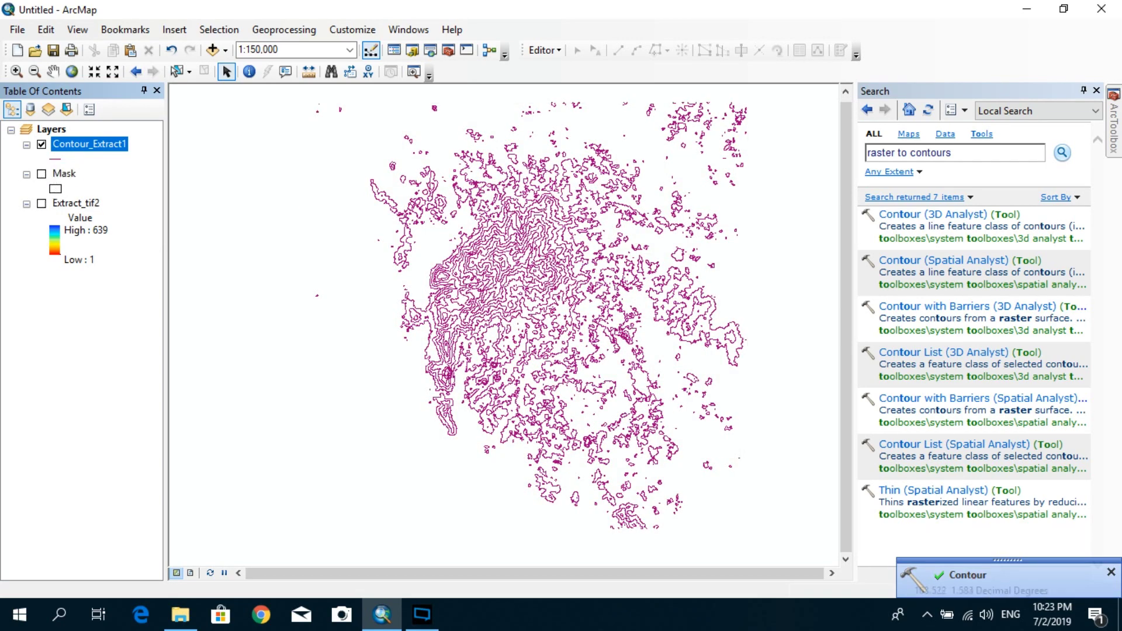
pyautogui.moveTo(545, 260)
pyautogui.mouseDown()
pyautogui.moveTo(532, 269)
pyautogui.moveTo(535, 244)
pyautogui.mouseUp()
pyautogui.scroll(-3, 535, 244)
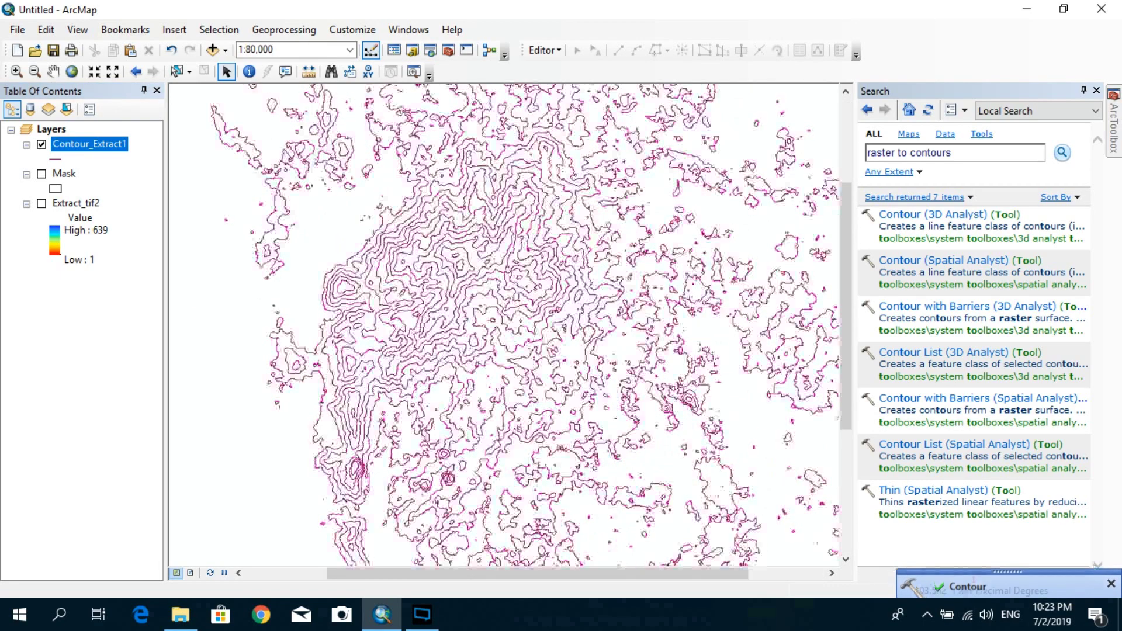
pyautogui.scroll(2, 545, 295)
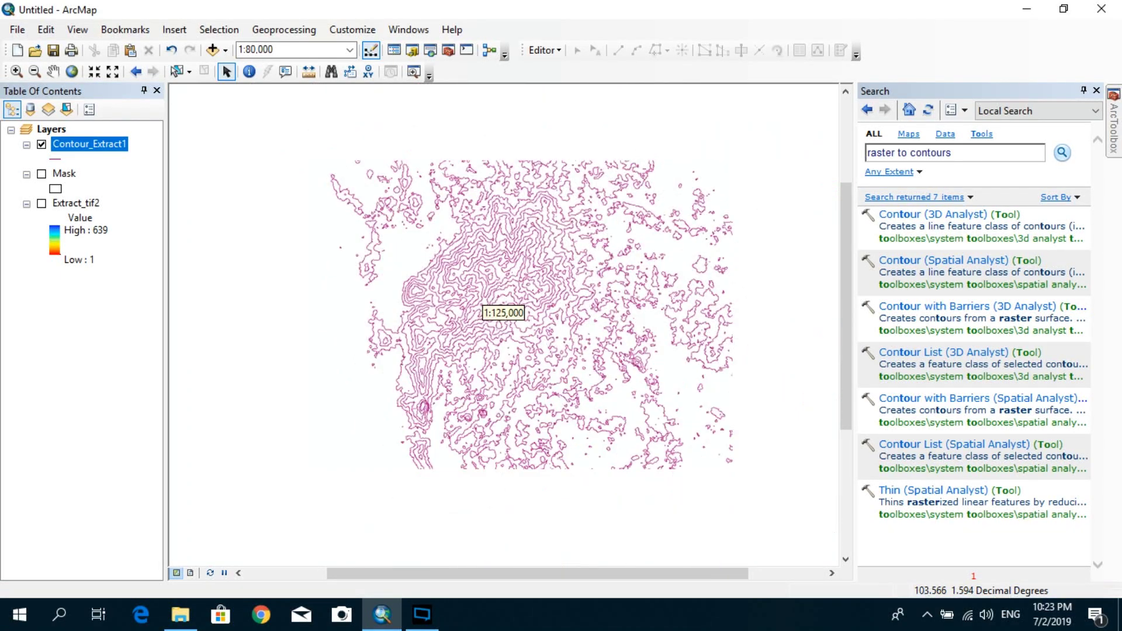
pyautogui.scroll(1, 544, 295)
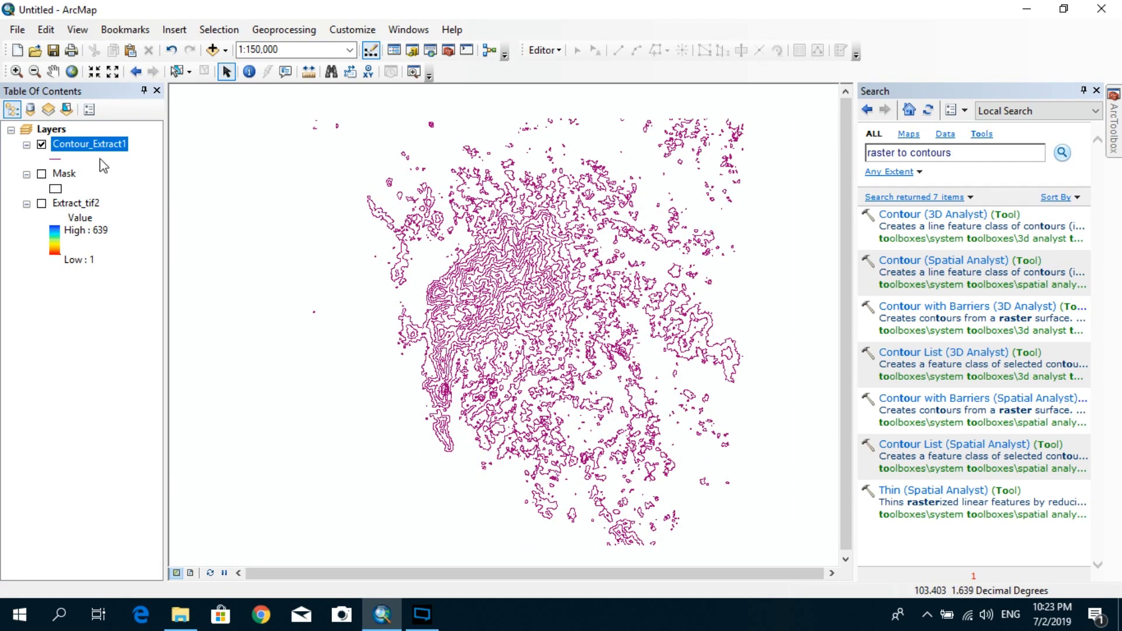
pyautogui.rightClick(105, 144)
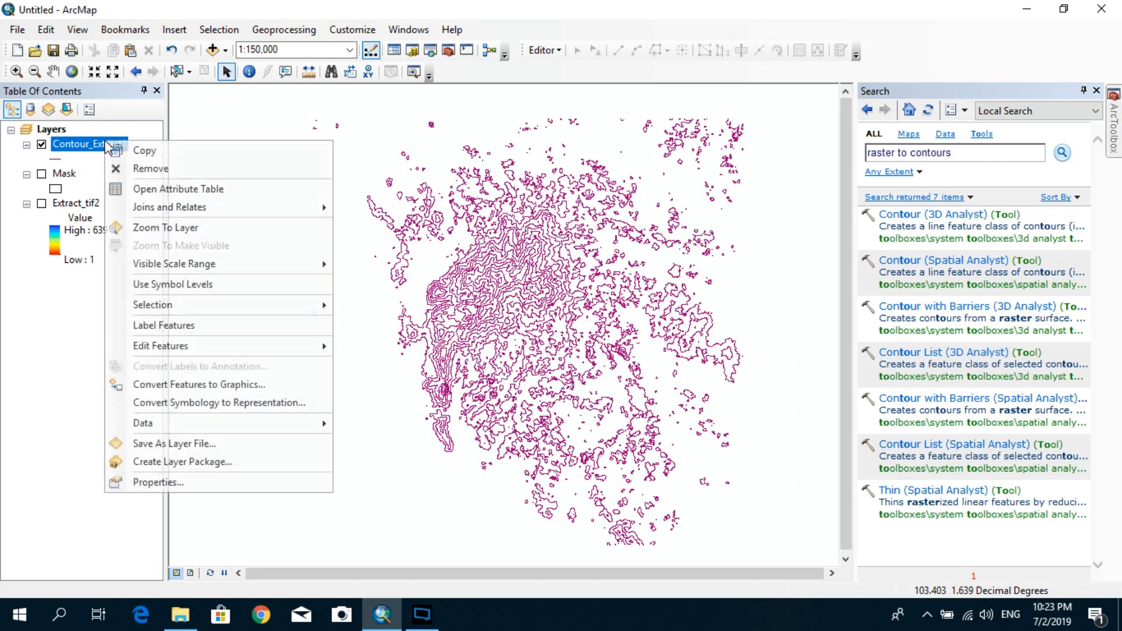
pyautogui.click(229, 480)
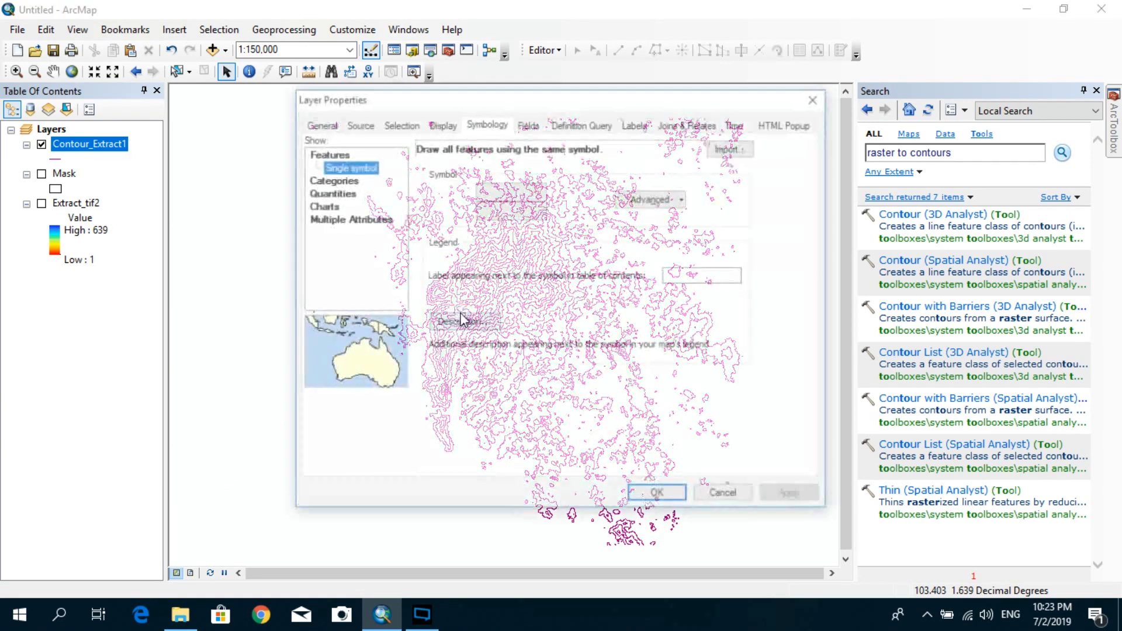
pyautogui.click(641, 125)
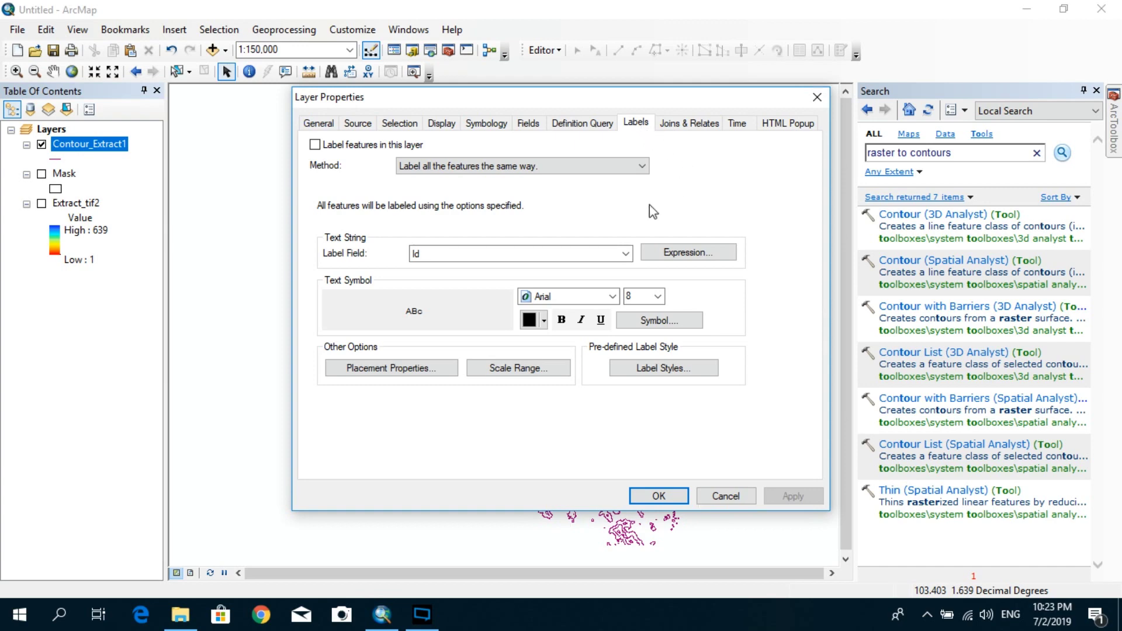
pyautogui.click(817, 98)
pyautogui.rightClick(85, 146)
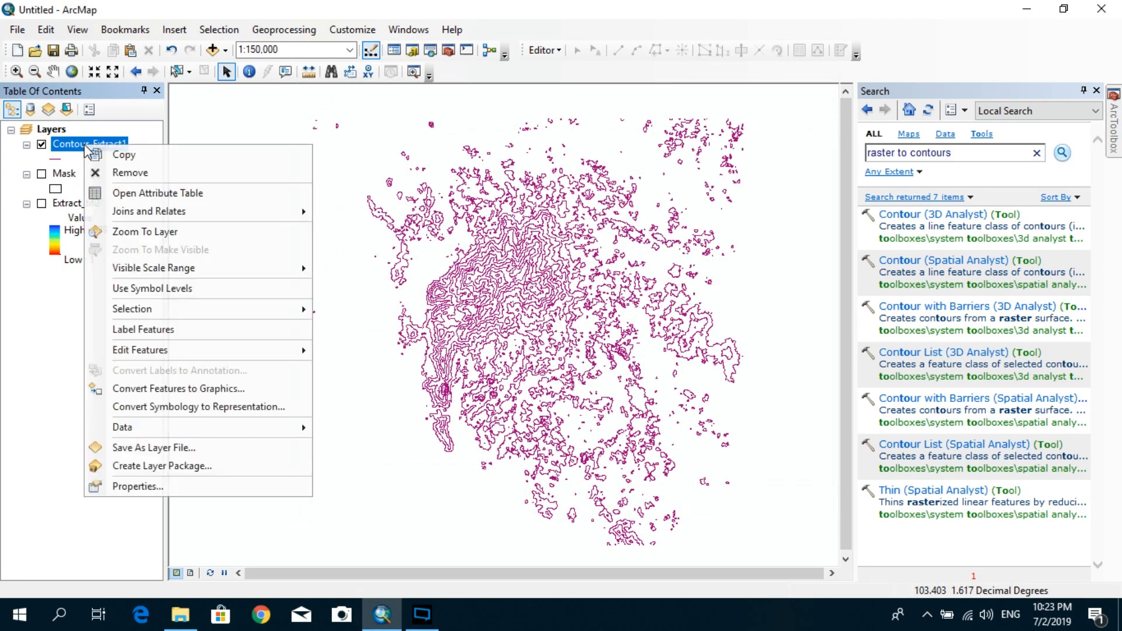
pyautogui.click(147, 193)
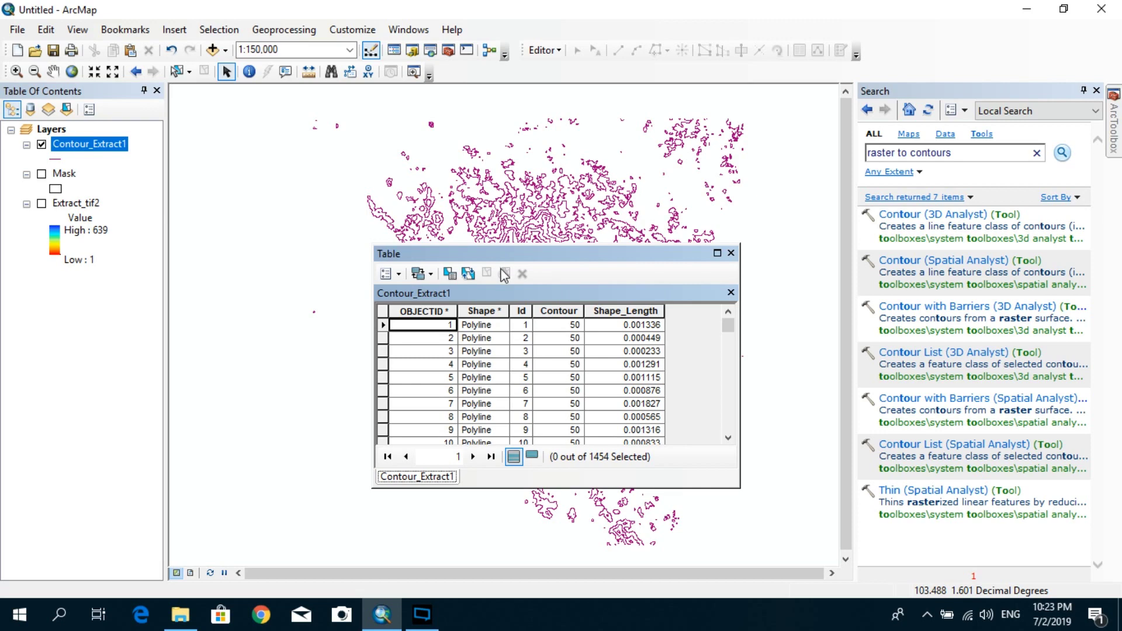
pyautogui.moveTo(503, 254); pyautogui.dragTo(168, 173)
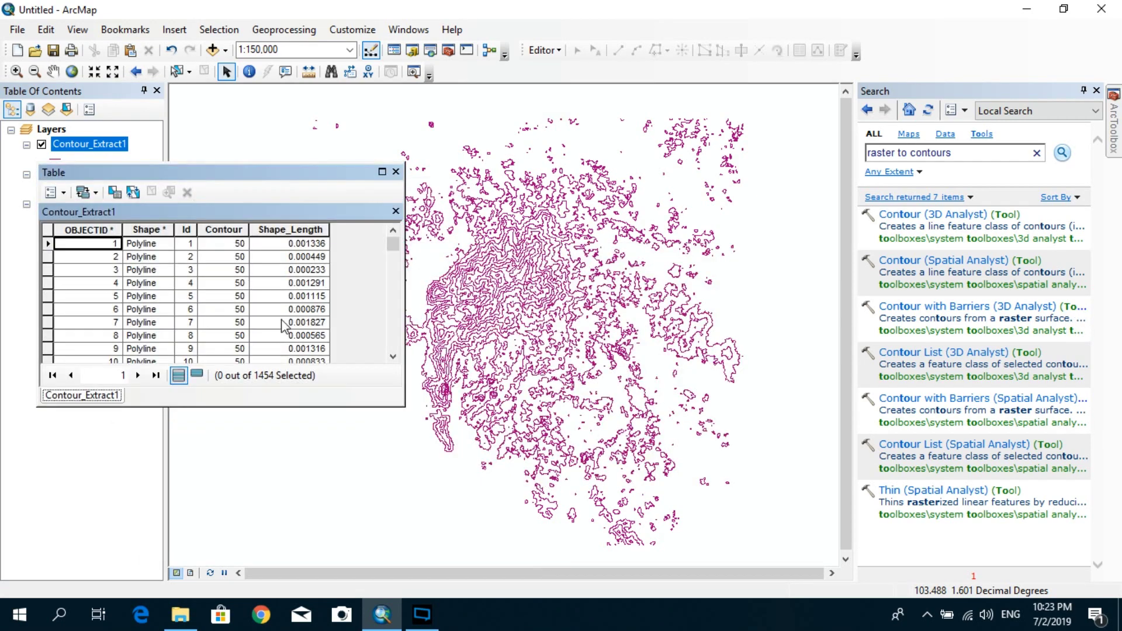
pyautogui.moveTo(398, 240)
pyautogui.mouseDown()
pyautogui.moveTo(380, 352)
pyautogui.moveTo(380, 236)
pyautogui.mouseUp()
pyautogui.moveTo(402, 403); pyautogui.dragTo(551, 550)
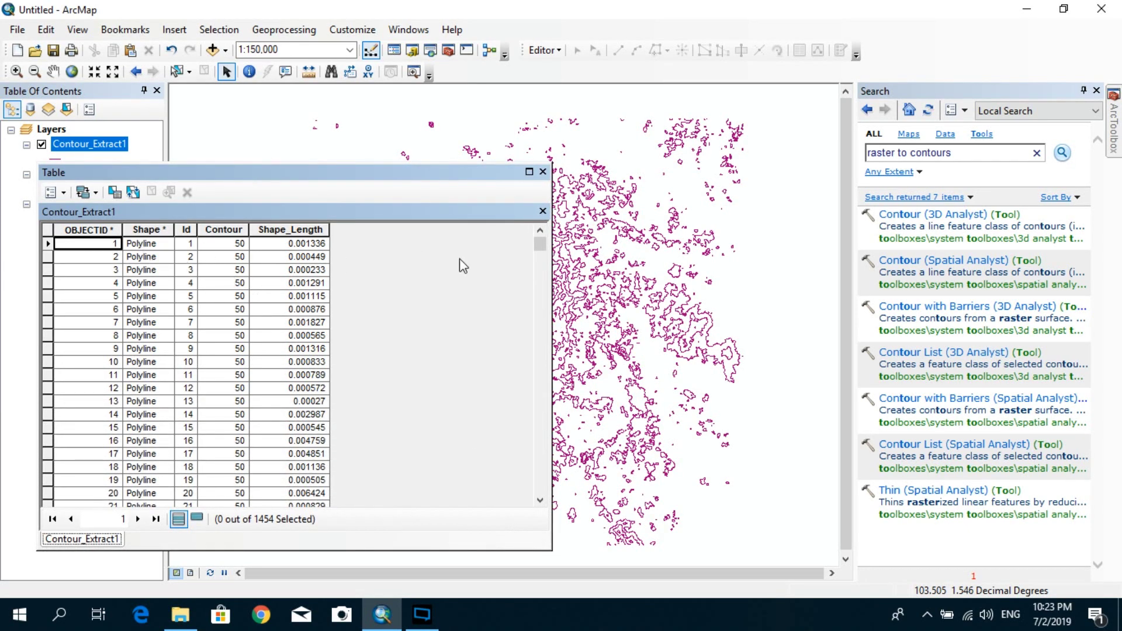
pyautogui.moveTo(541, 246); pyautogui.dragTo(552, 494)
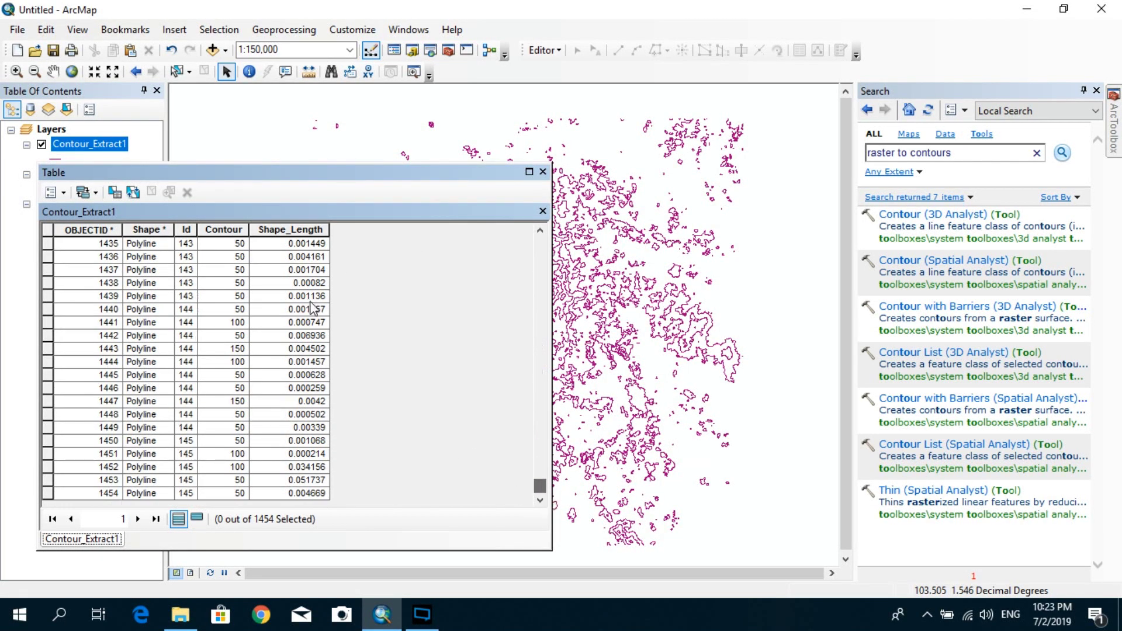
pyautogui.click(223, 229)
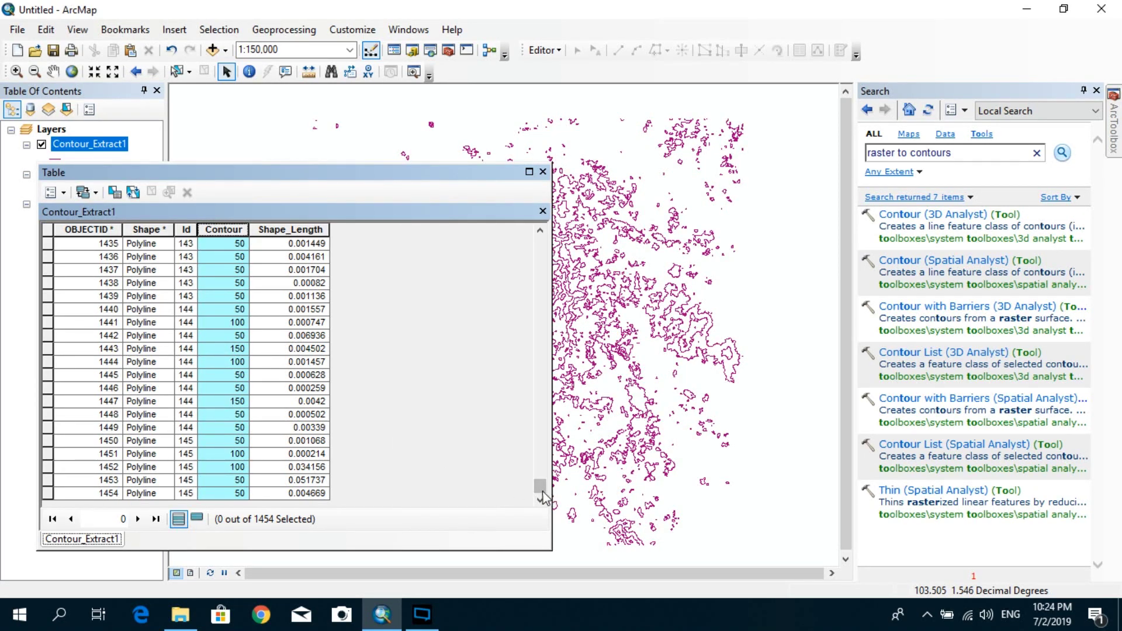
pyautogui.moveTo(540, 486); pyautogui.dragTo(526, 217)
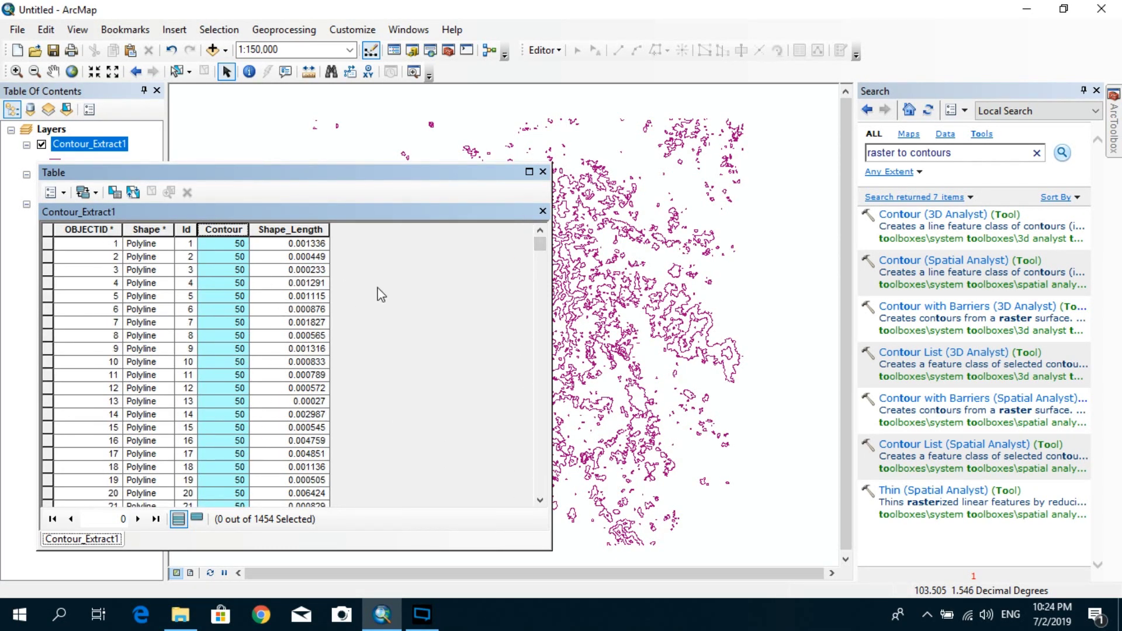
# Label Contour_Extract1 lines with bold values from the Contour field.
pyautogui.click(542, 171)
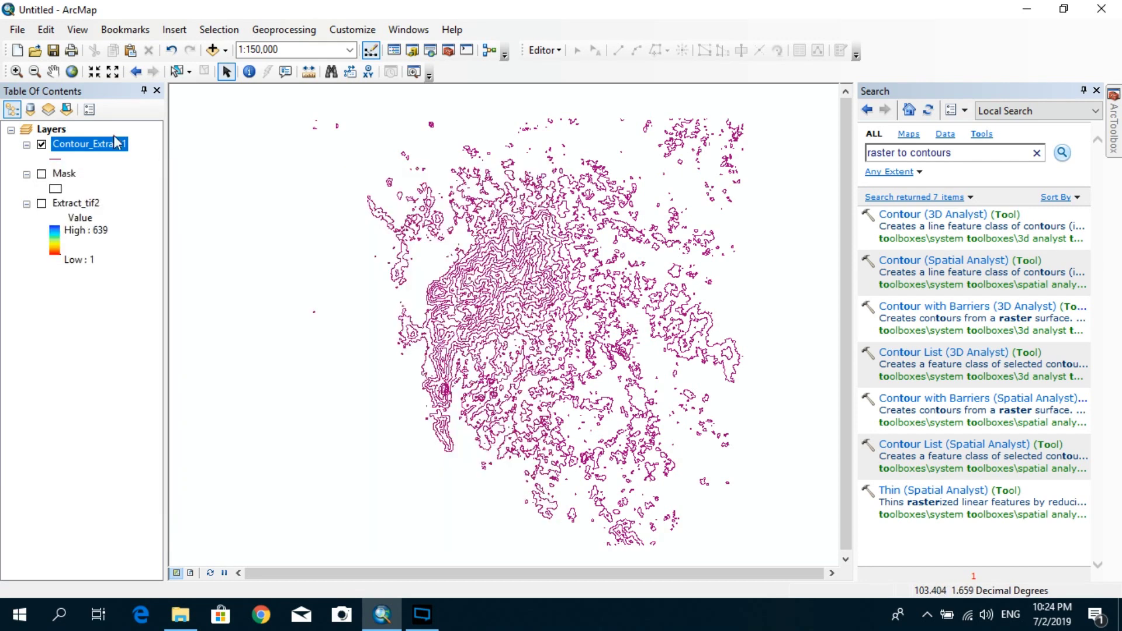
pyautogui.rightClick(111, 146)
pyautogui.click(212, 485)
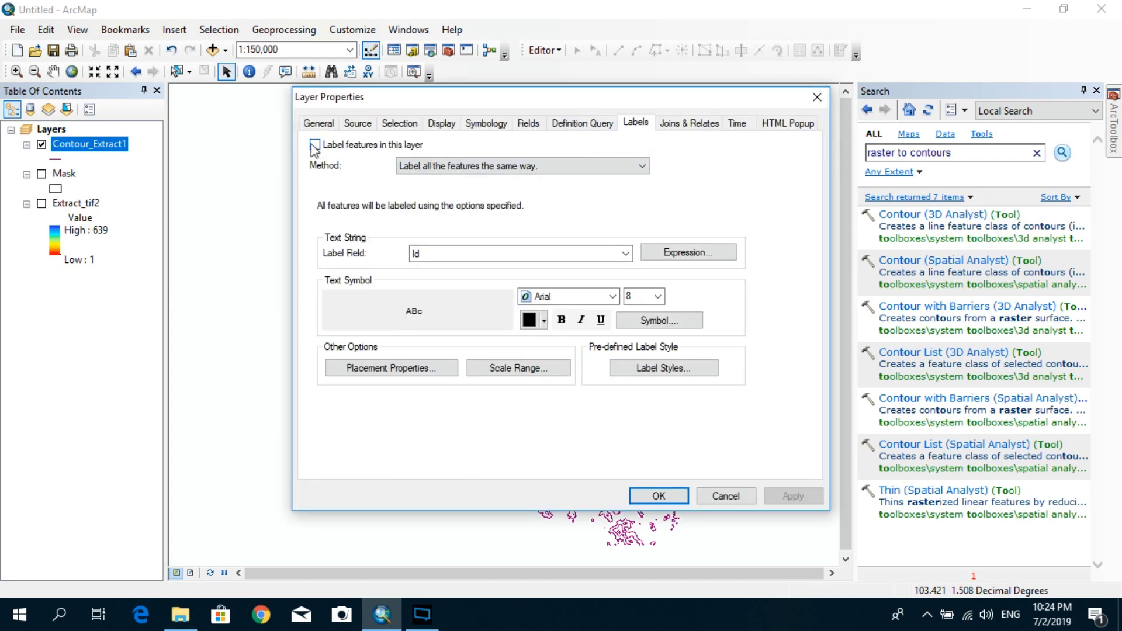
pyautogui.click(315, 145)
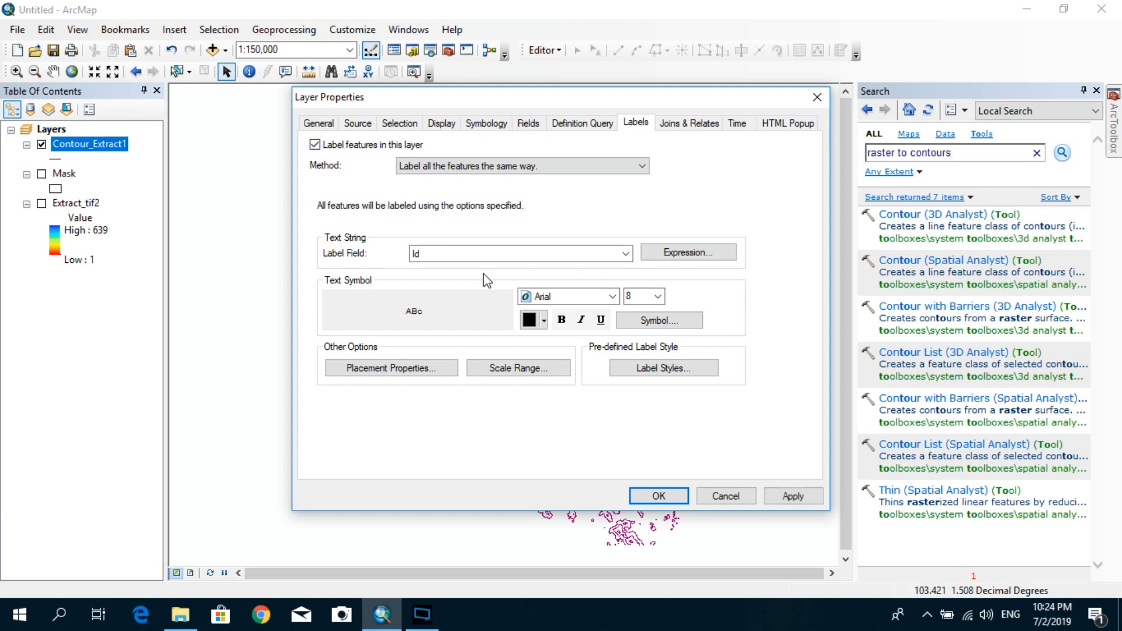
pyautogui.click(626, 255)
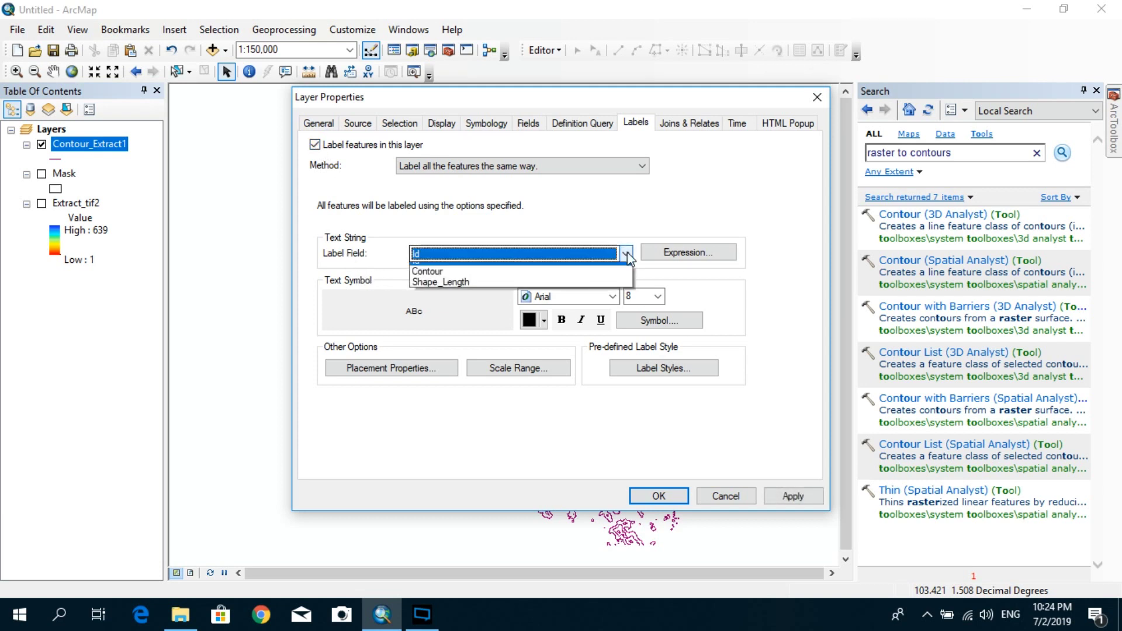
pyautogui.click(453, 286)
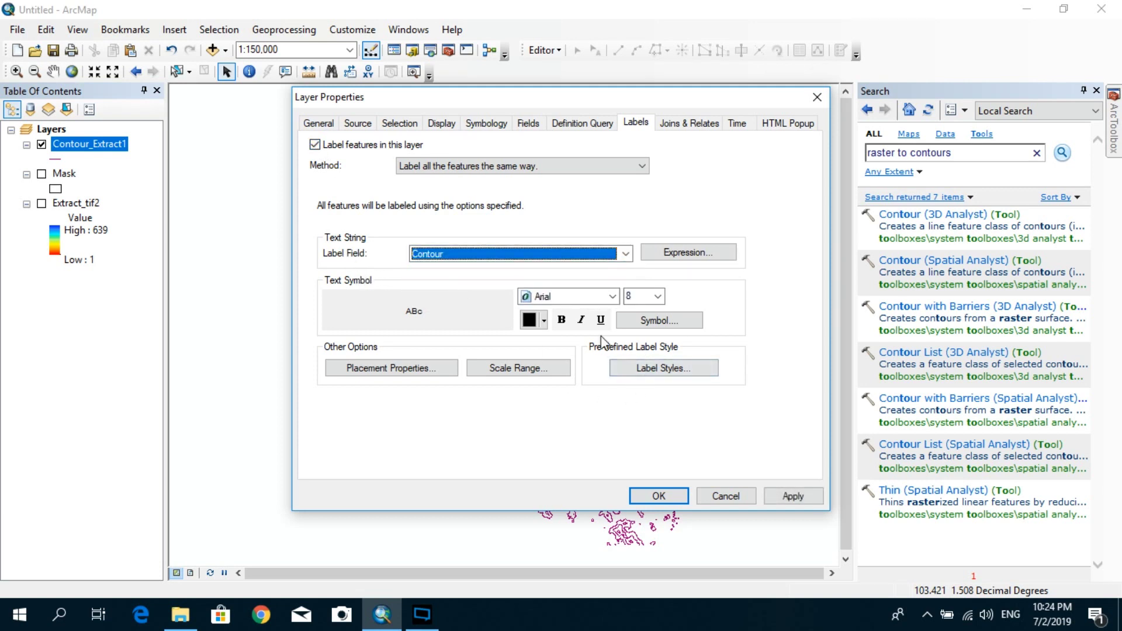
pyautogui.click(560, 321)
pyautogui.click(809, 496)
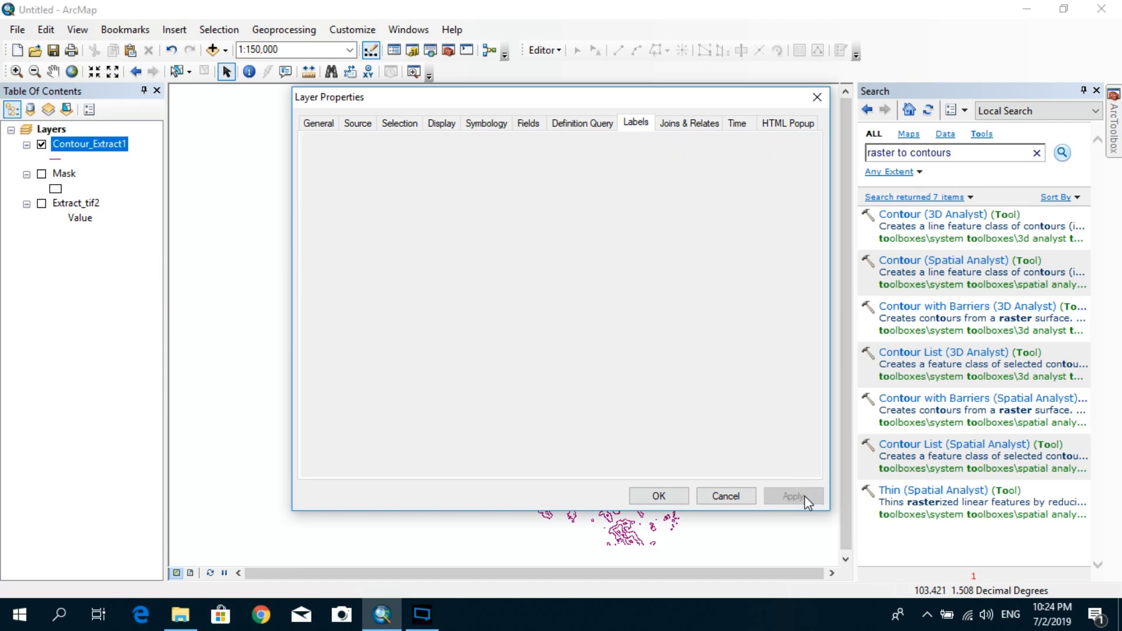
pyautogui.moveTo(656, 105); pyautogui.dragTo(352, 97)
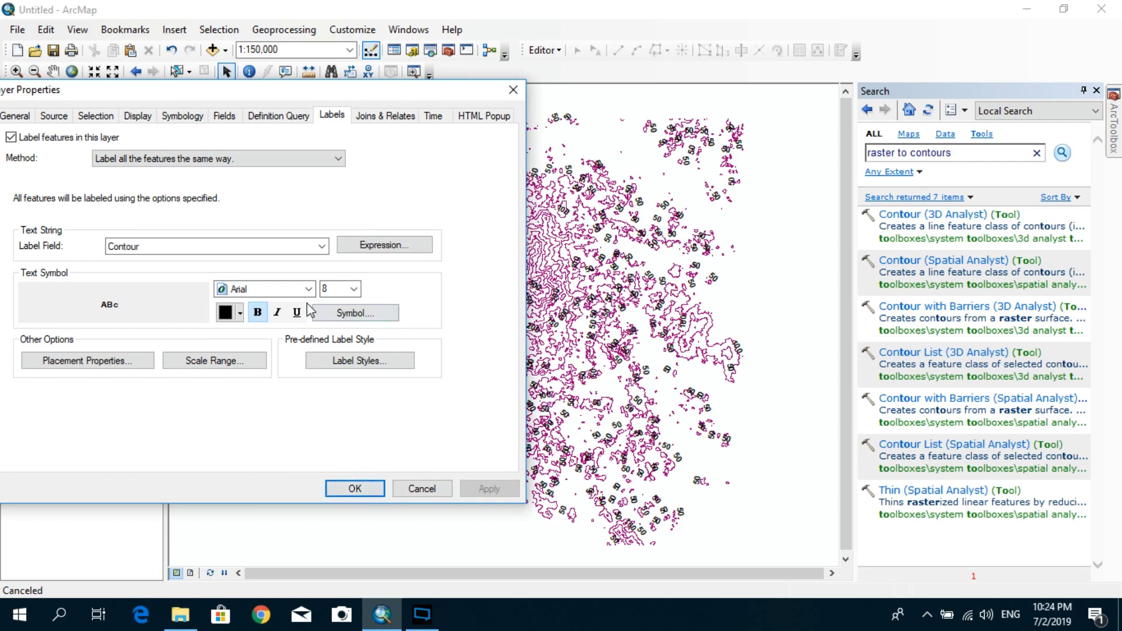
# Apply the label settings, zoom to 1:40,000 and pan to read contour labels 50–200.
pyautogui.click(369, 488)
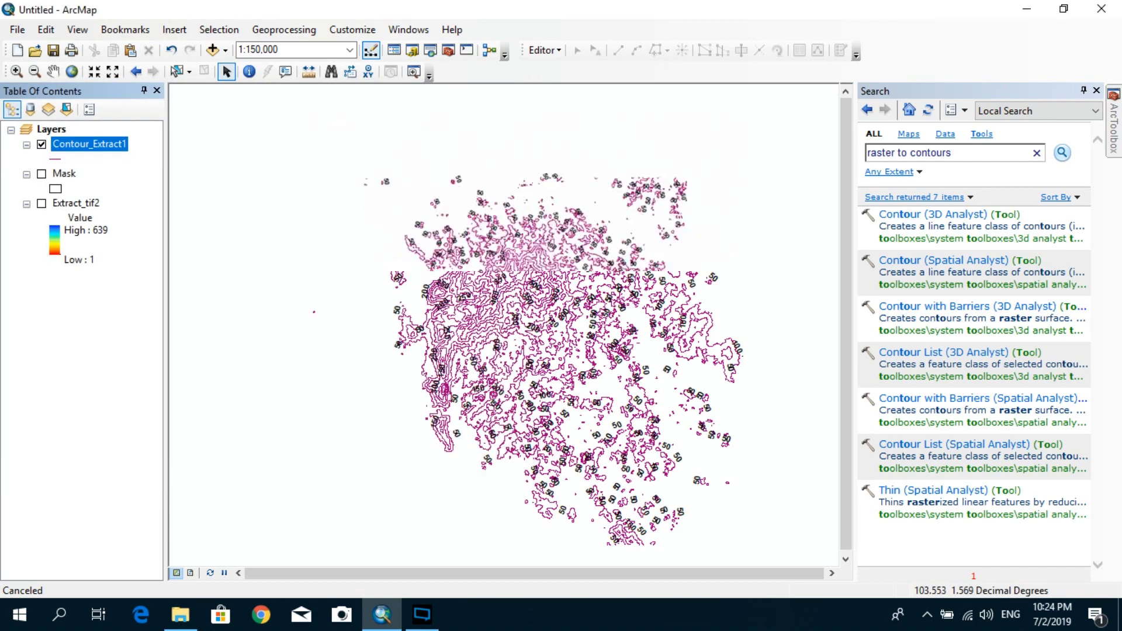
pyautogui.scroll(-2, 497, 251)
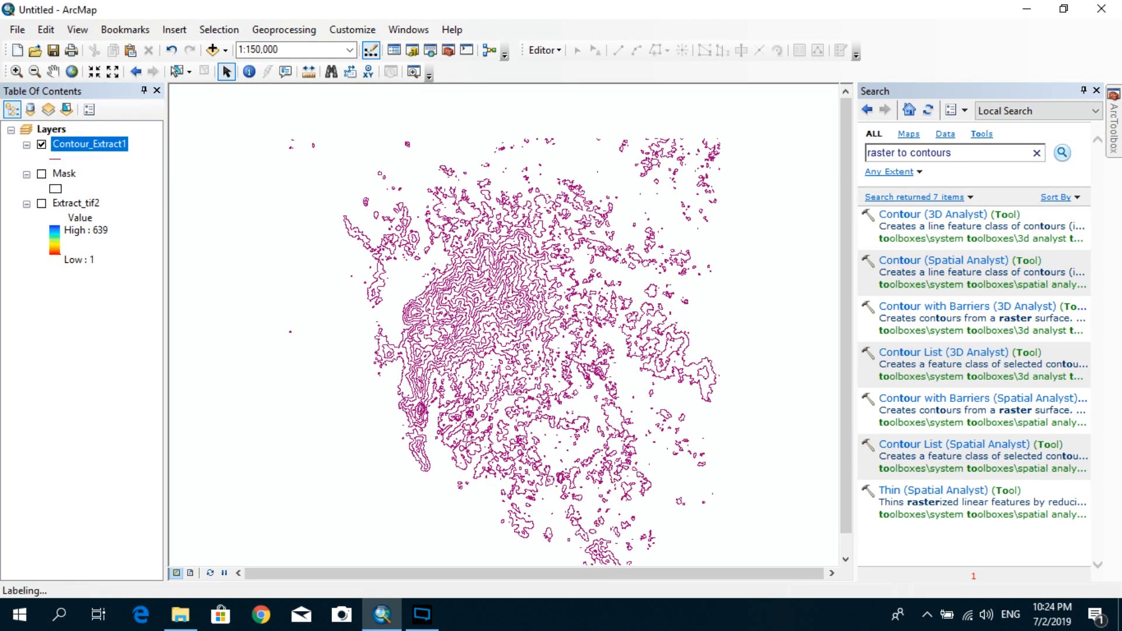
pyautogui.scroll(-1, 497, 310)
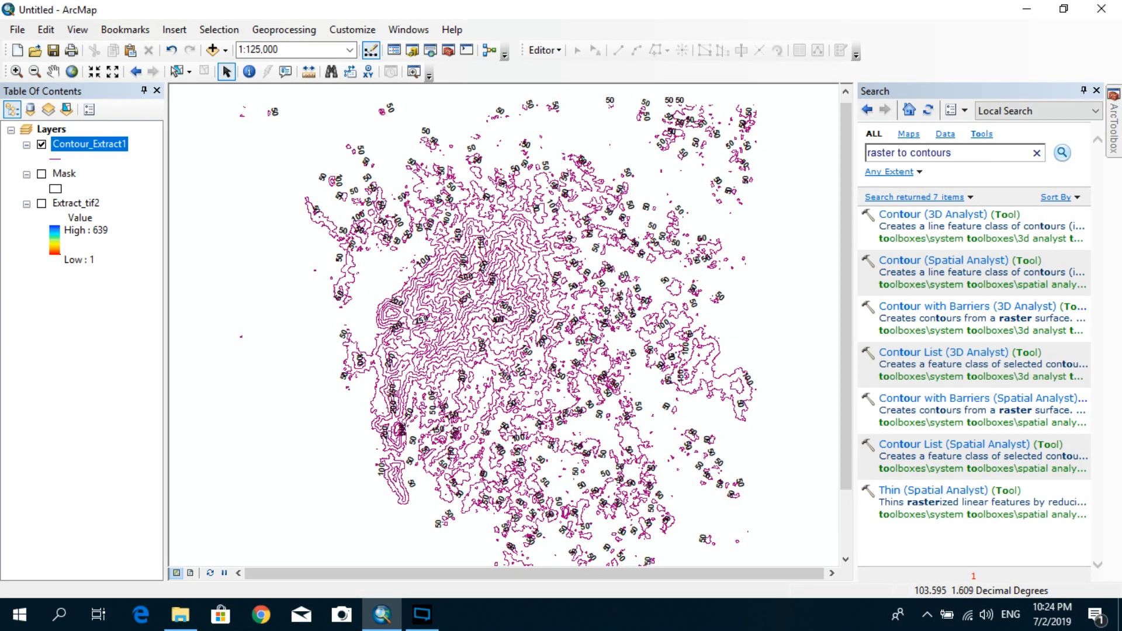
pyautogui.scroll(-2, 497, 310)
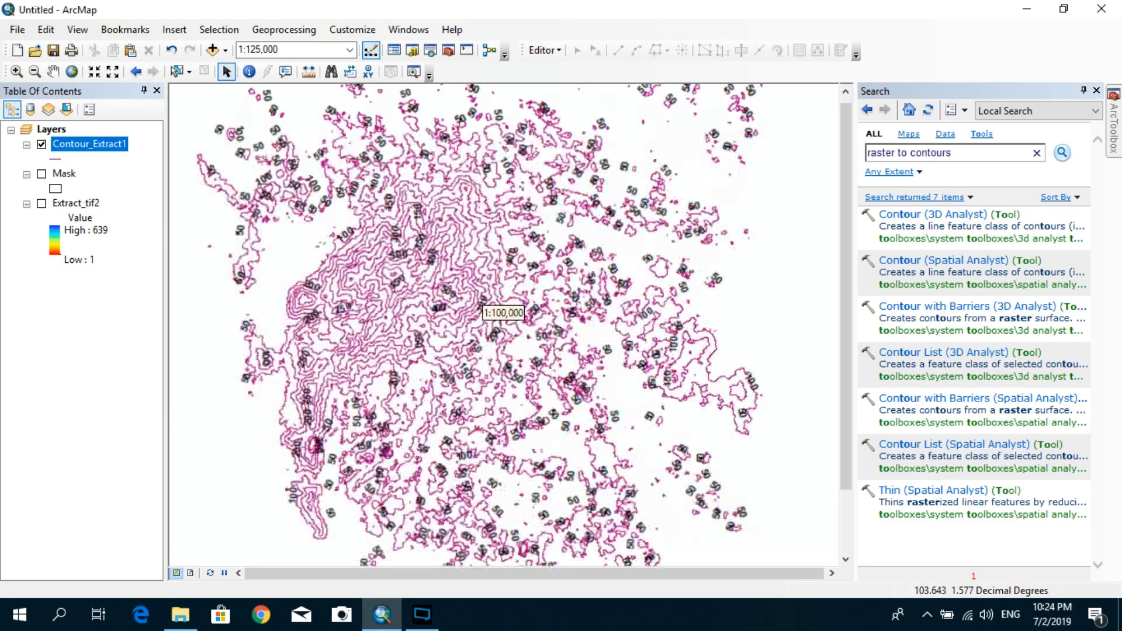
pyautogui.scroll(-1, 497, 310)
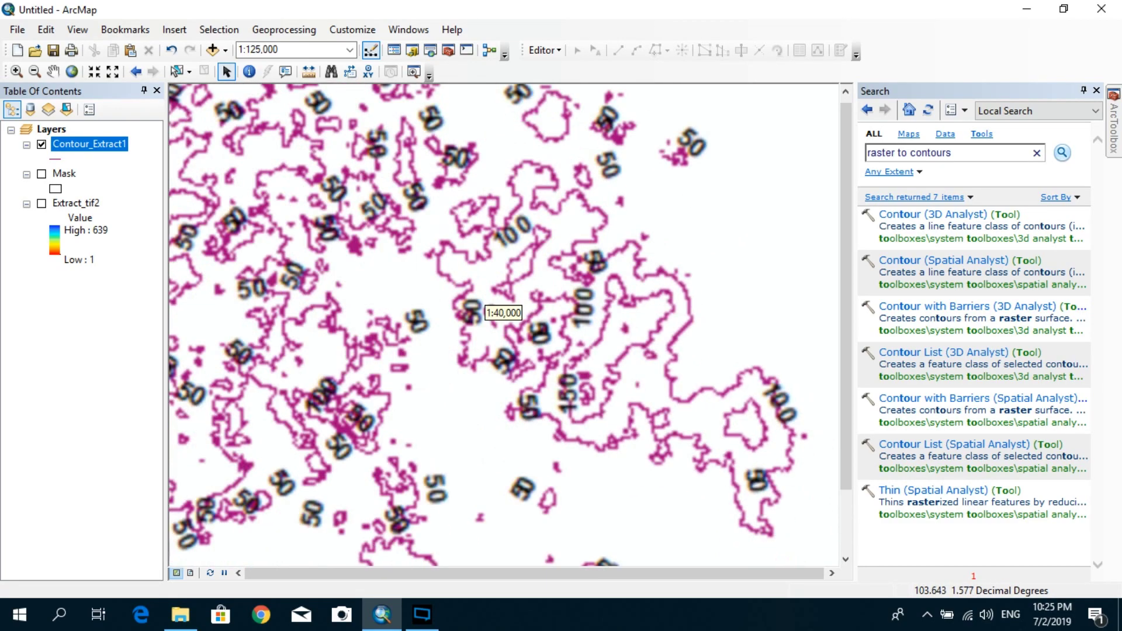
pyautogui.moveTo(714, 376); pyautogui.dragTo(593, 319)
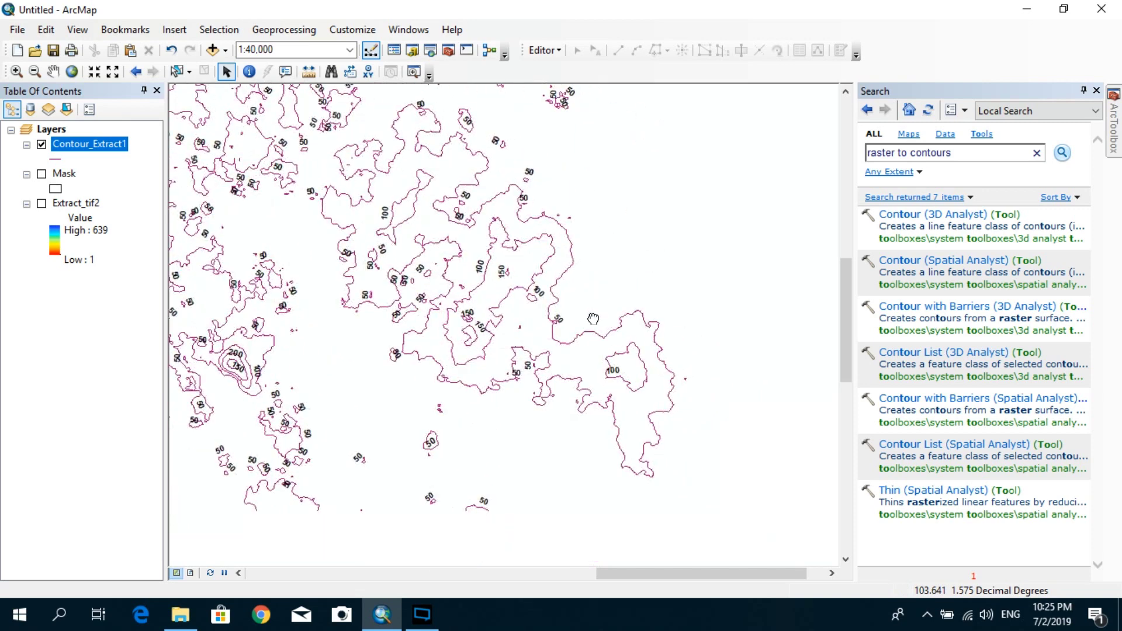